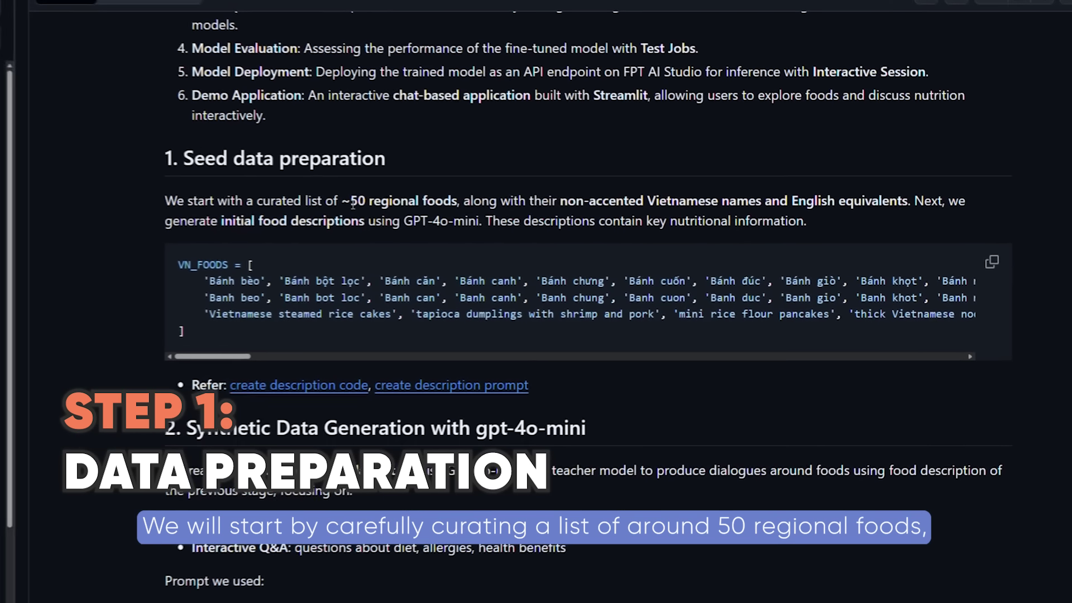
Step: Review the README's seed data preparation and synthetic data generation sections, along with the preprocess_synthesized_data.py script
left_click_drag(509, 225, 602, 224)
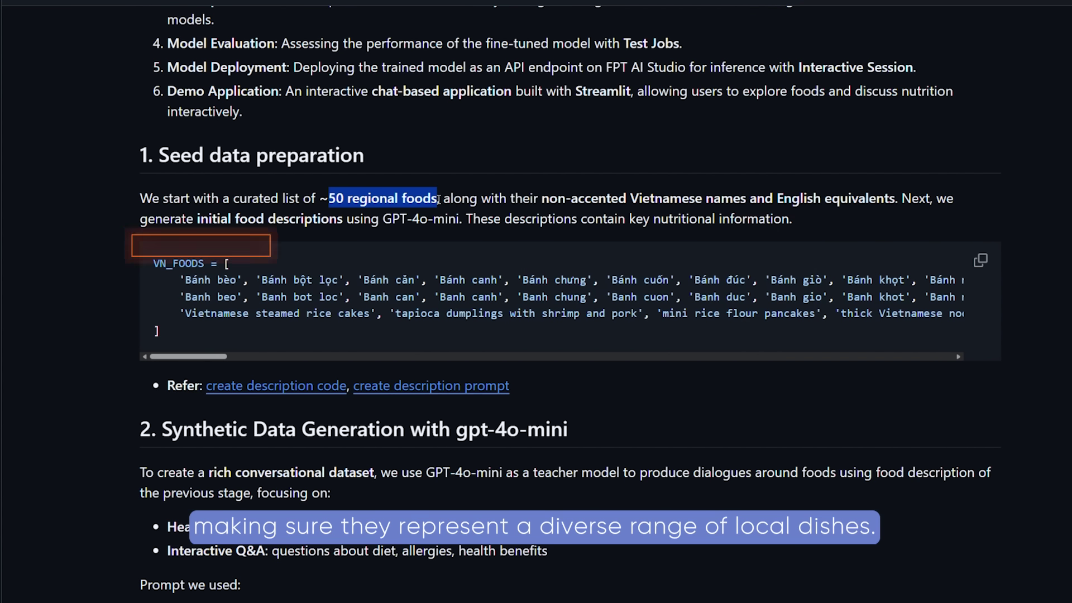
left_click(460, 219)
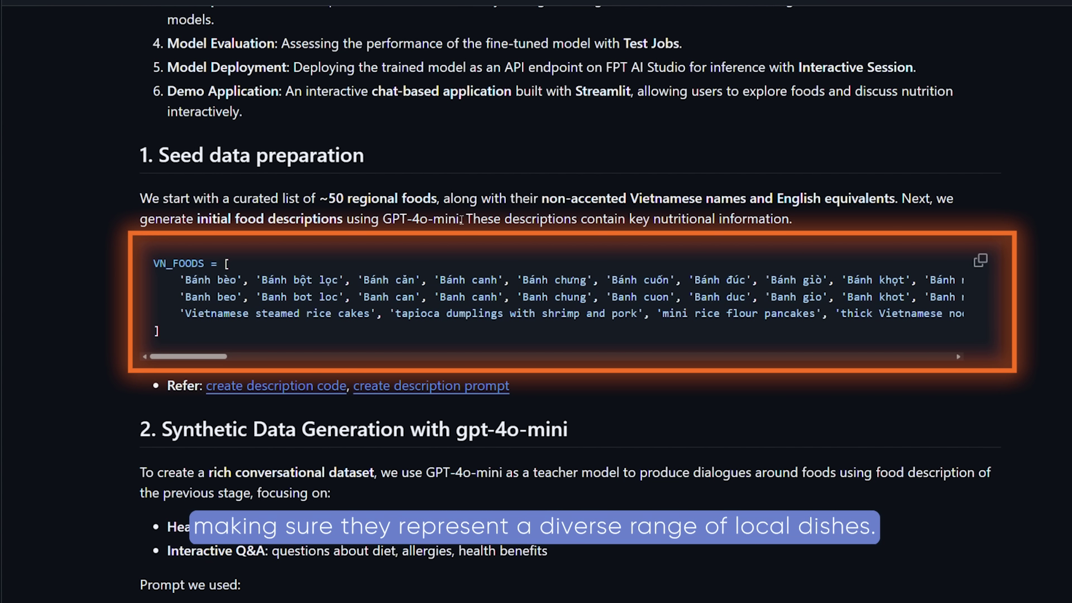
left_click_drag(207, 358, 274, 361)
left_click_drag(451, 296, 524, 293)
left_click_drag(225, 357, 195, 358)
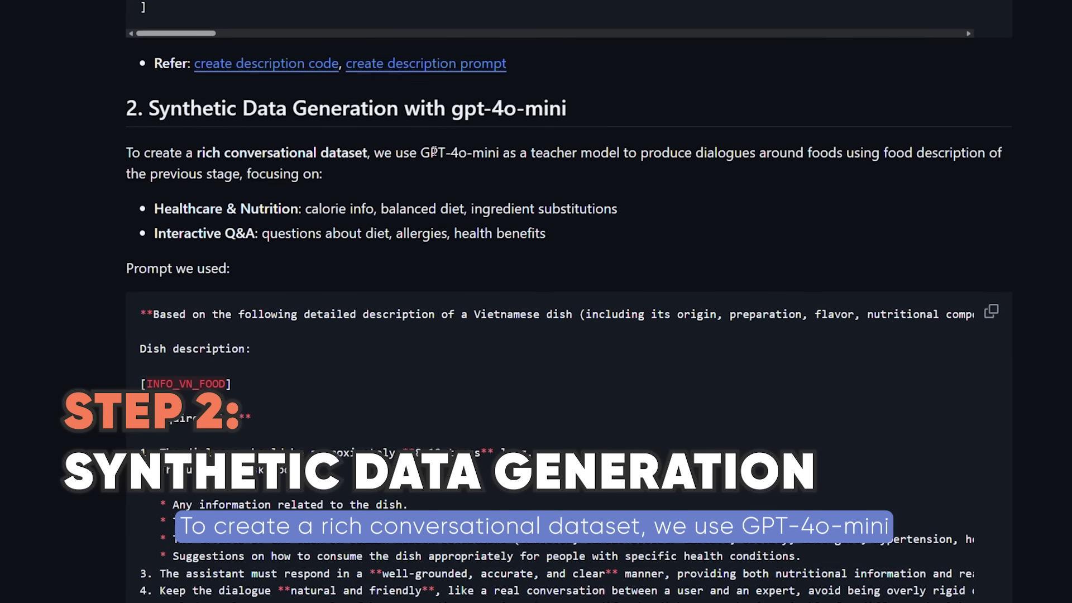
left_click_drag(423, 155, 511, 155)
left_click(603, 192)
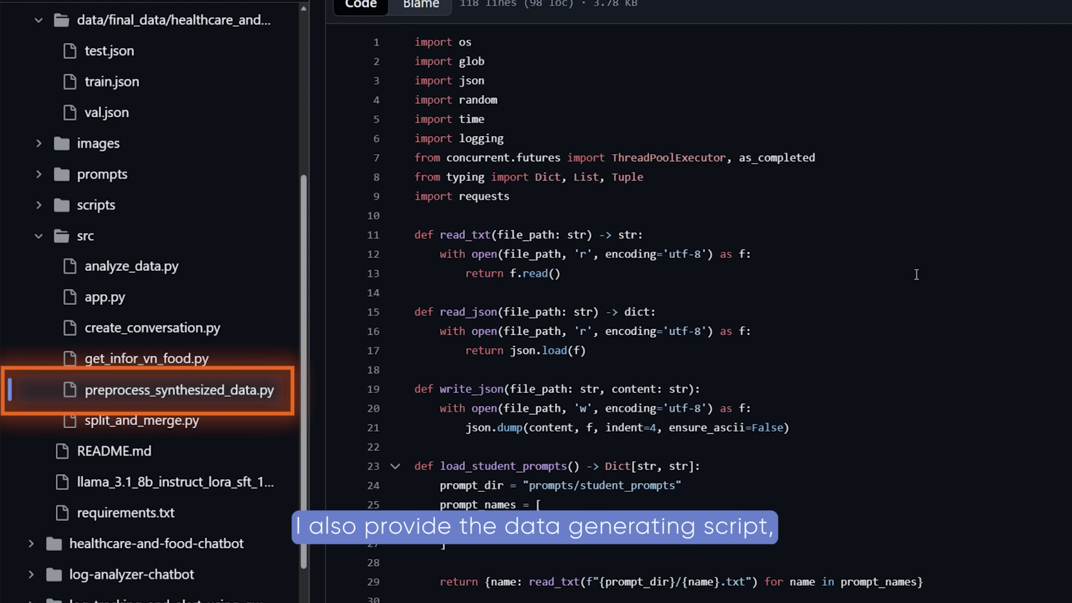
scroll(880, 274, "down", 2)
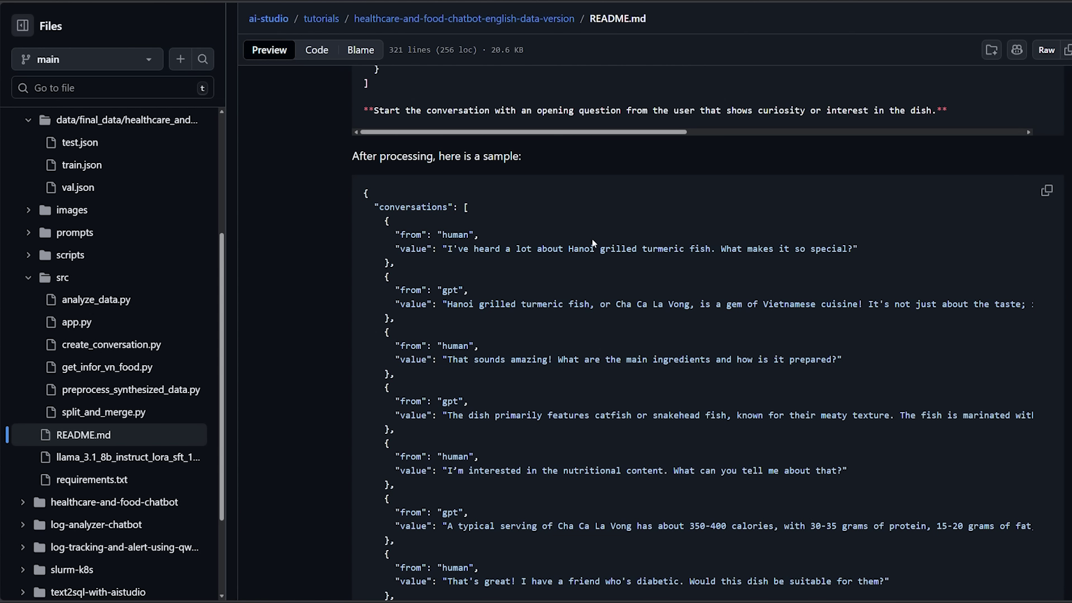
Step: Examine the human and gpt turns in the README's processed sample conversation about Hanoi grilled turmeric fish
left_click_drag(508, 251, 732, 251)
left_click(802, 250)
left_click_drag(578, 306, 756, 307)
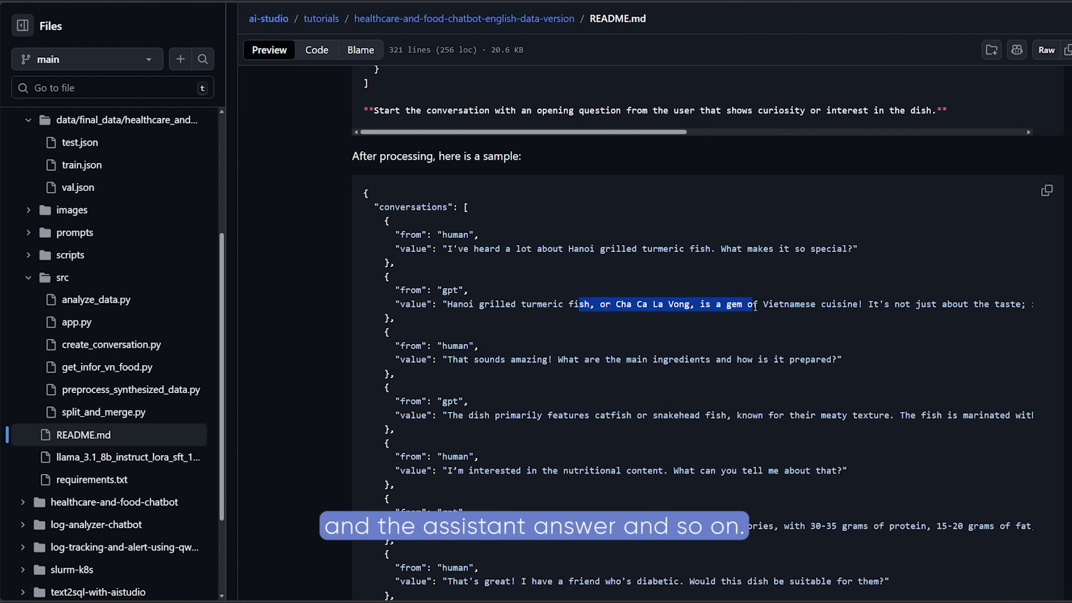
left_click(699, 358)
left_click_drag(651, 361, 661, 455)
left_click(661, 454)
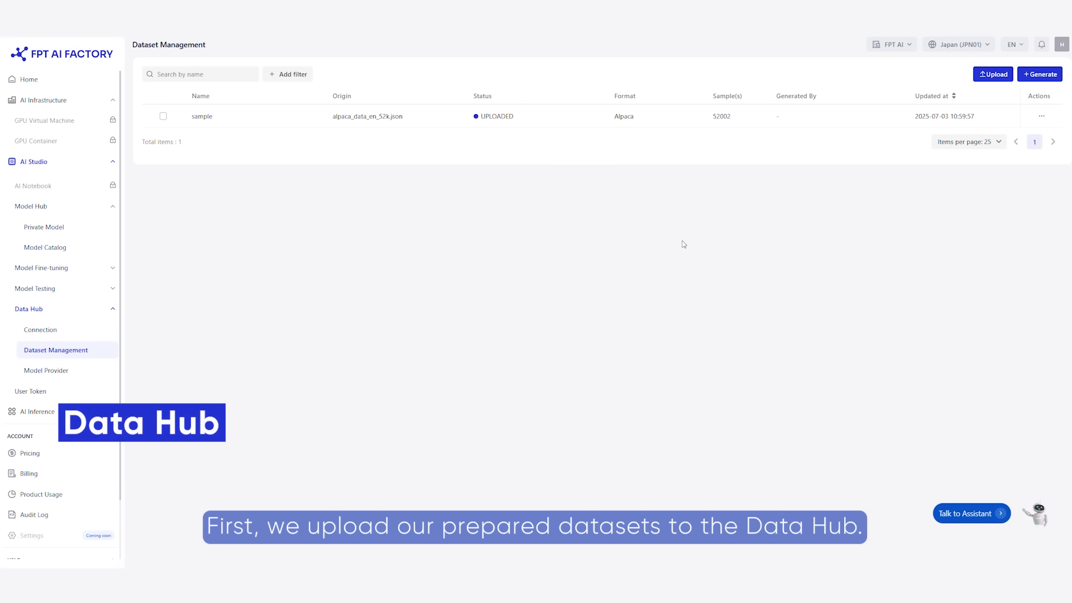
Step: Upload train.json to the Data Hub in FPT AI Factory as an SFT dataset in Alpaca format and save it
left_click(988, 75)
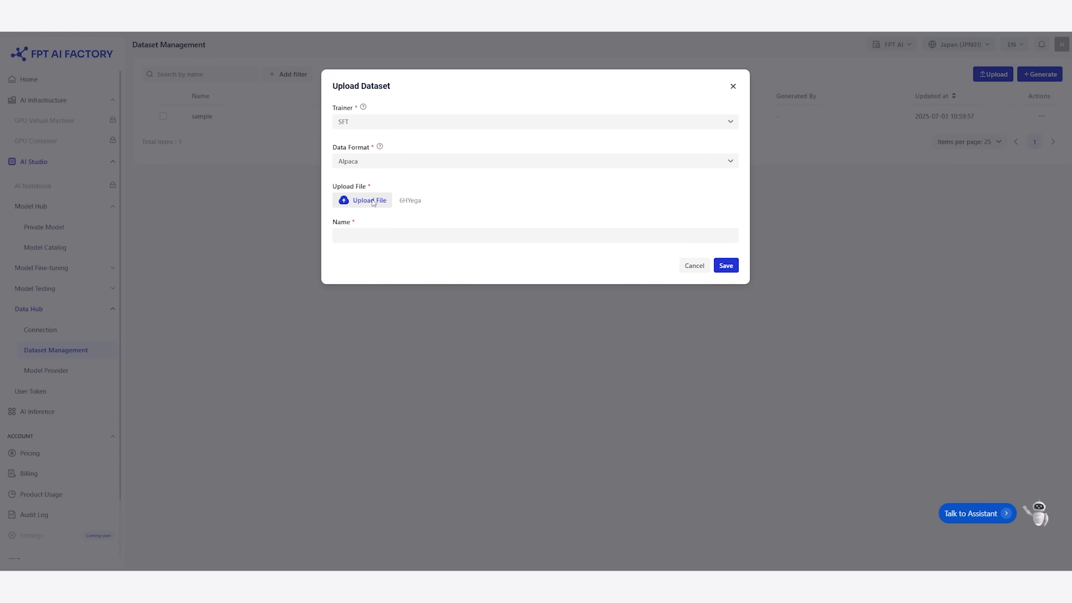
double_click(115, 77)
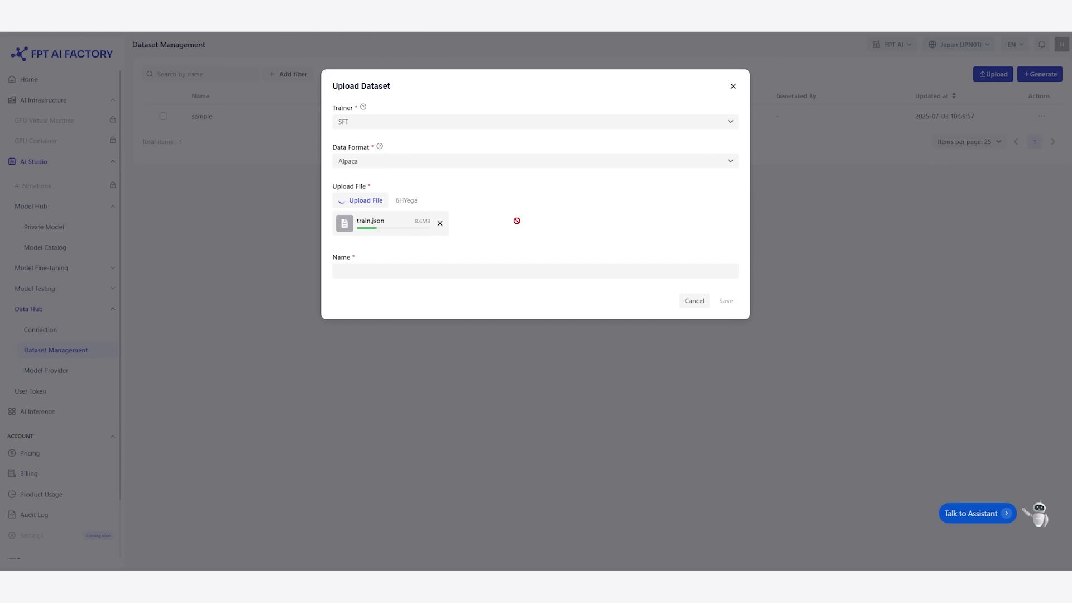
left_click(734, 301)
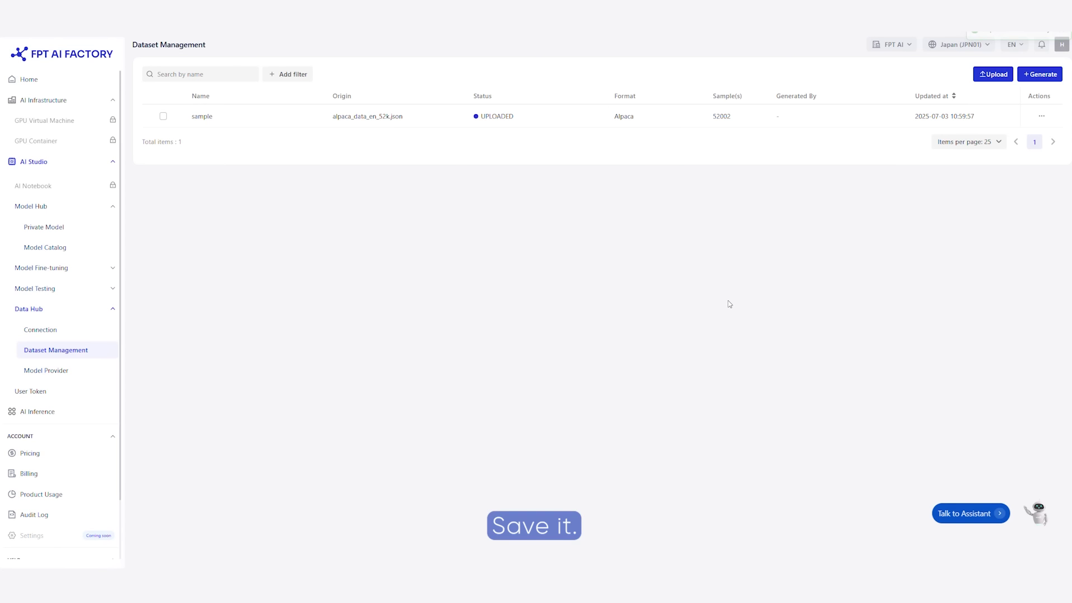
Step: Upload val.json as another SFT dataset in Alpaca format and save it
left_click(992, 74)
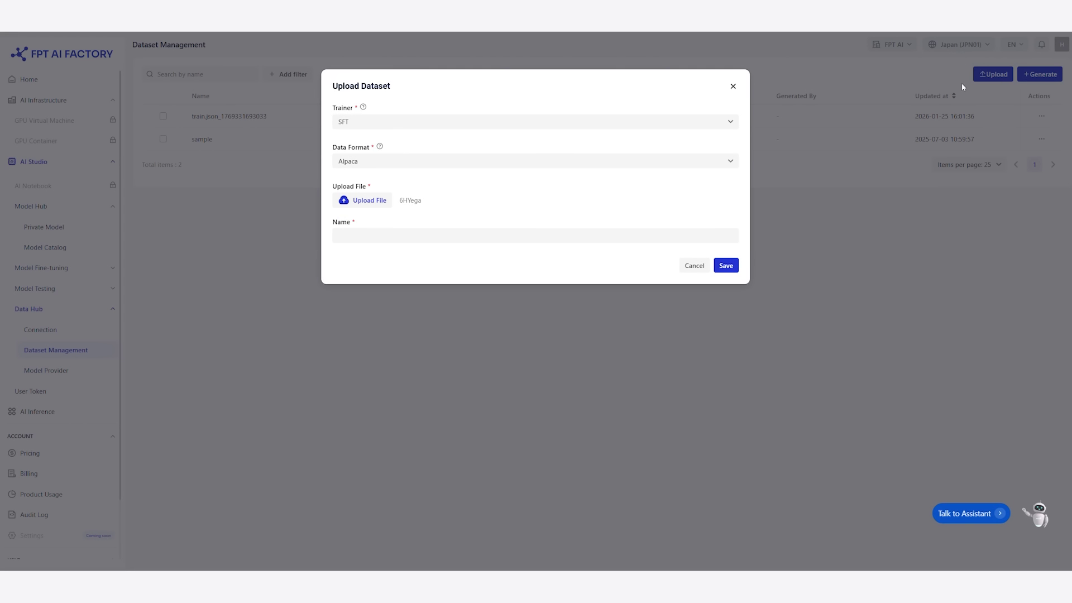
left_click(361, 196)
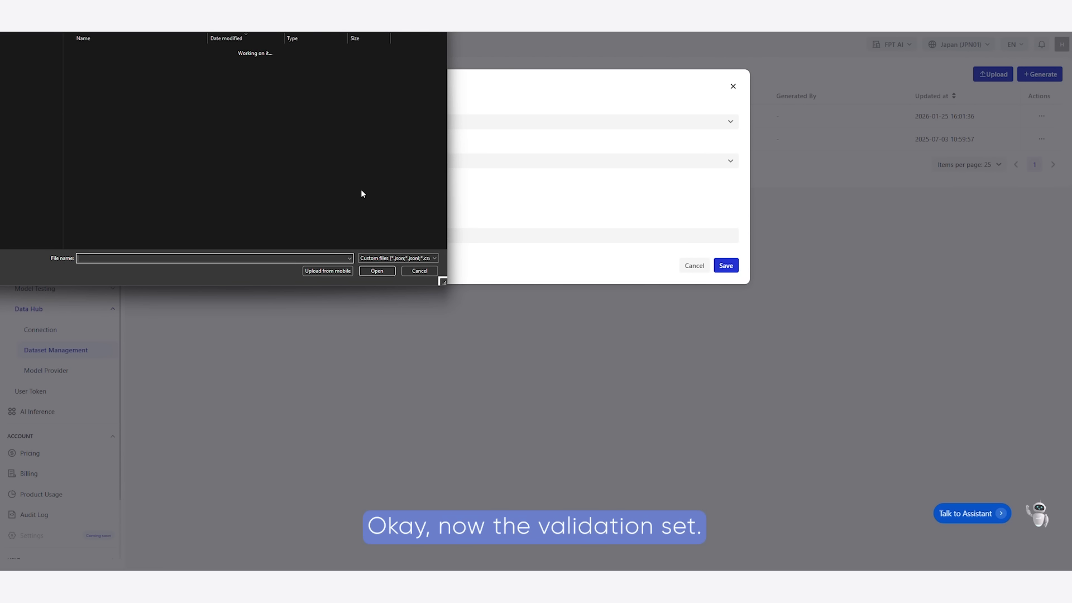
double_click(105, 86)
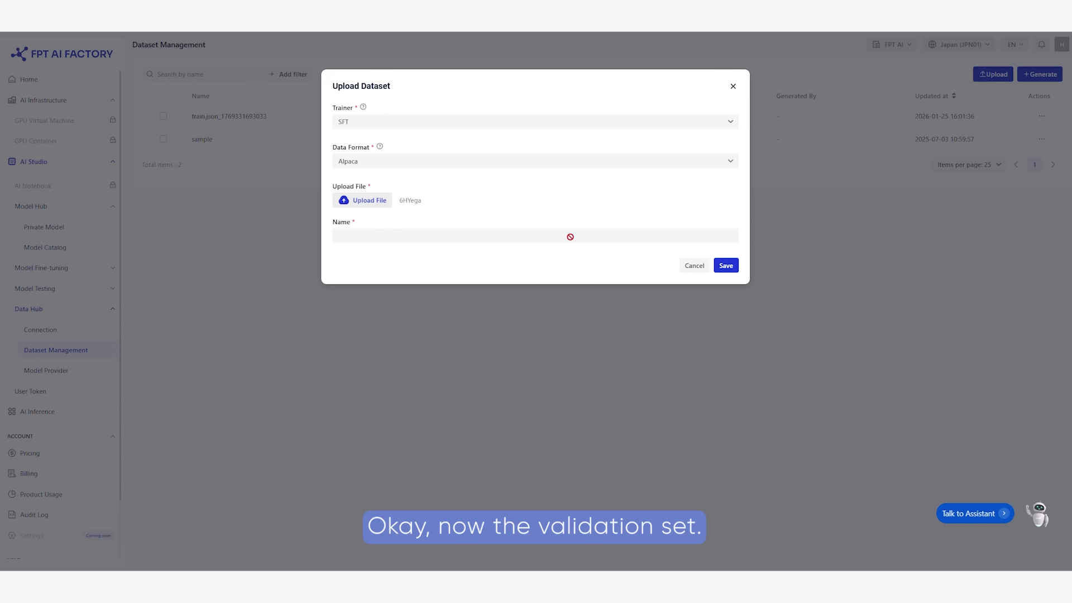
left_click(725, 300)
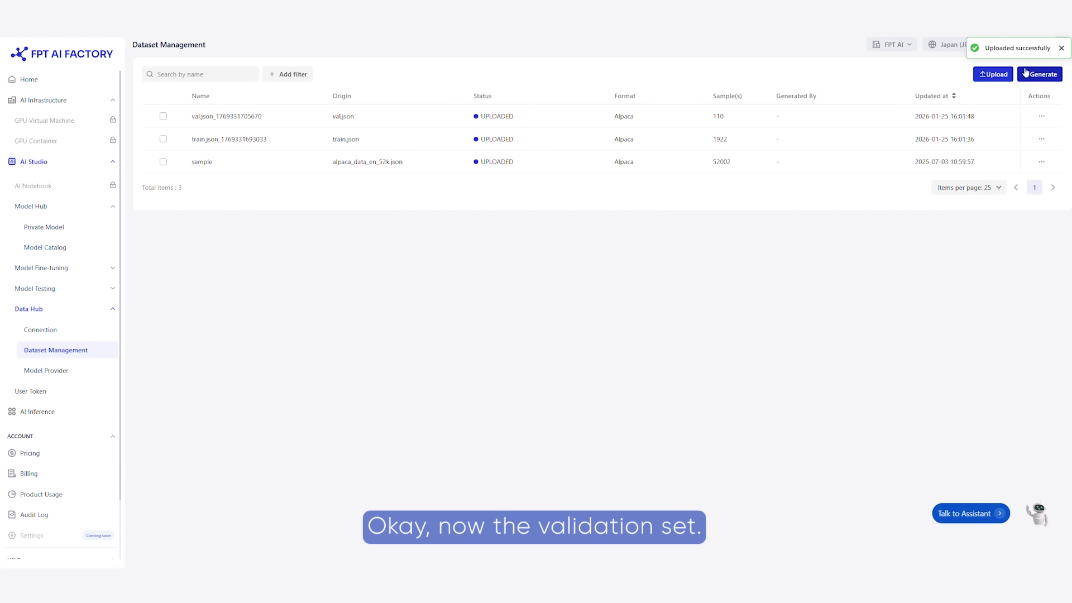
Step: Upload test.json as a third dataset and save it
left_click(994, 75)
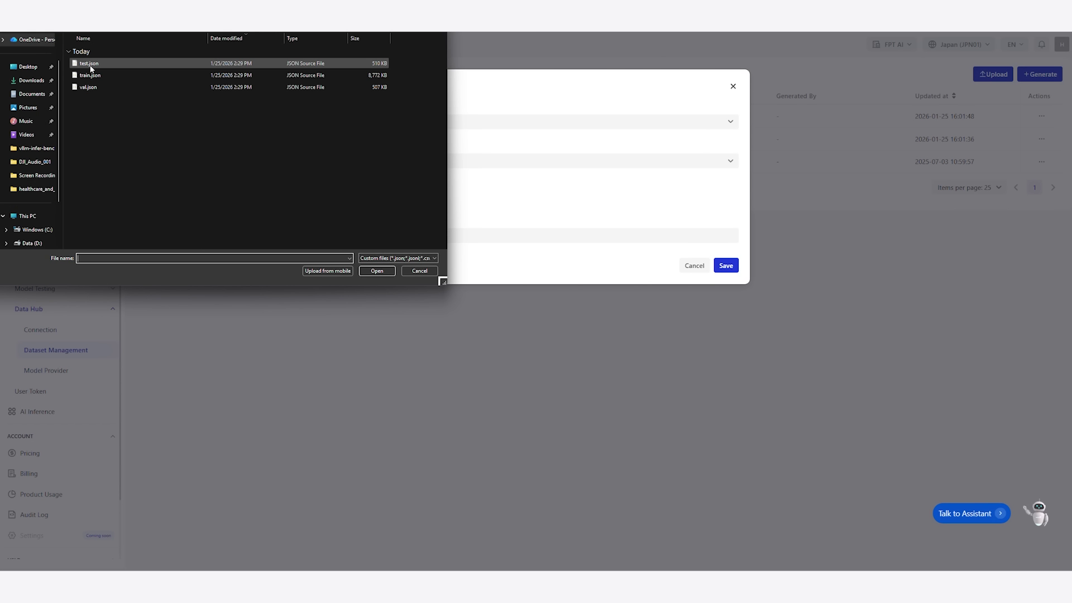
double_click(90, 66)
left_click(726, 302)
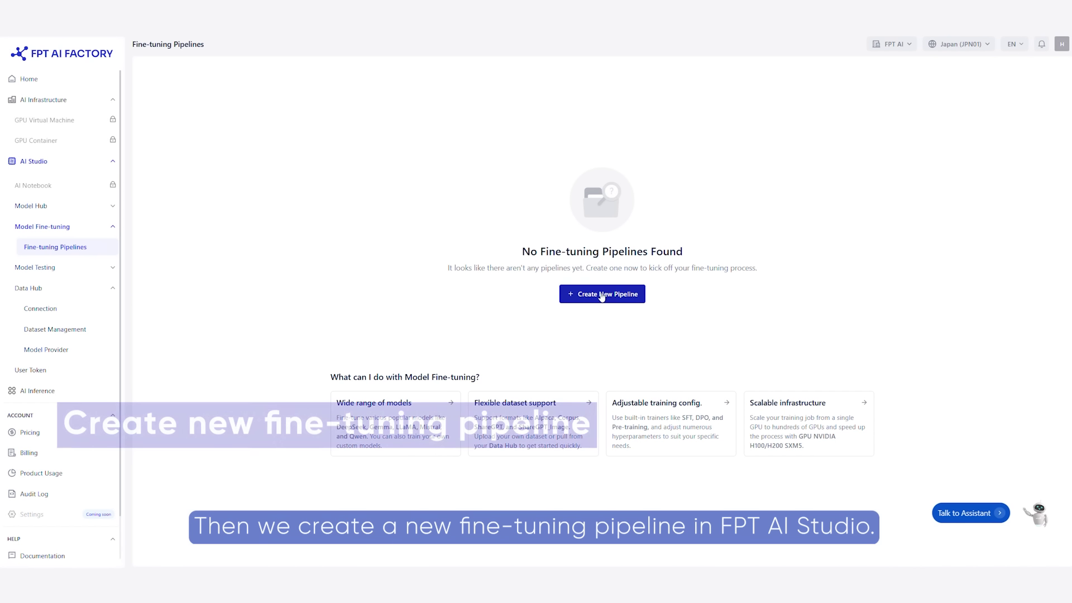
Step: Create a new fine-tuning pipeline with meta-llama/Llama-3.1-8B-Instruct as its base model and proceed to the dataset settings
left_click(601, 295)
left_click(392, 229)
left_click(349, 252)
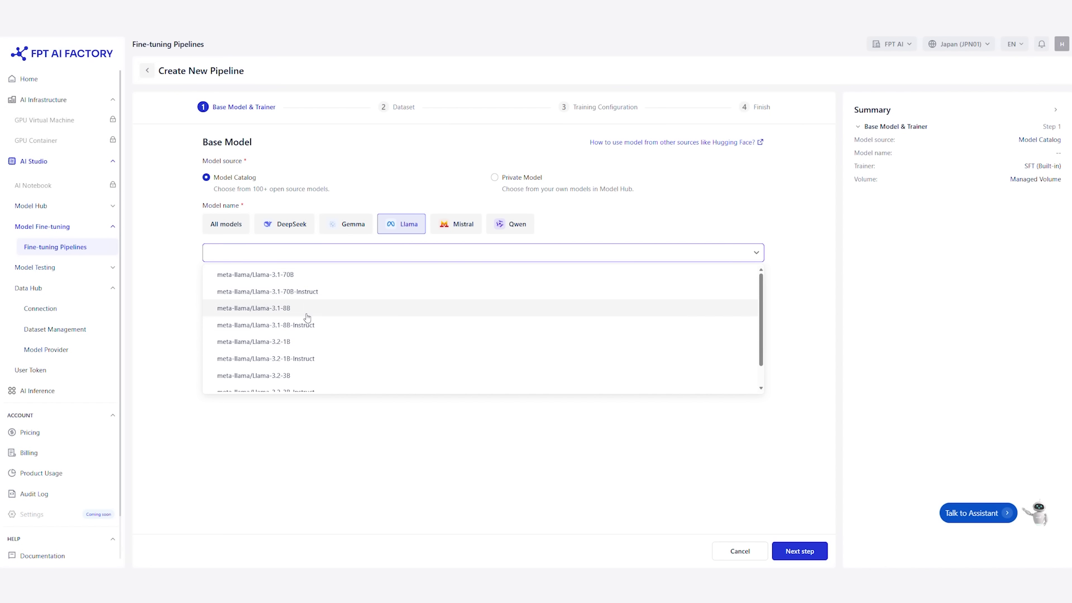
left_click(294, 329)
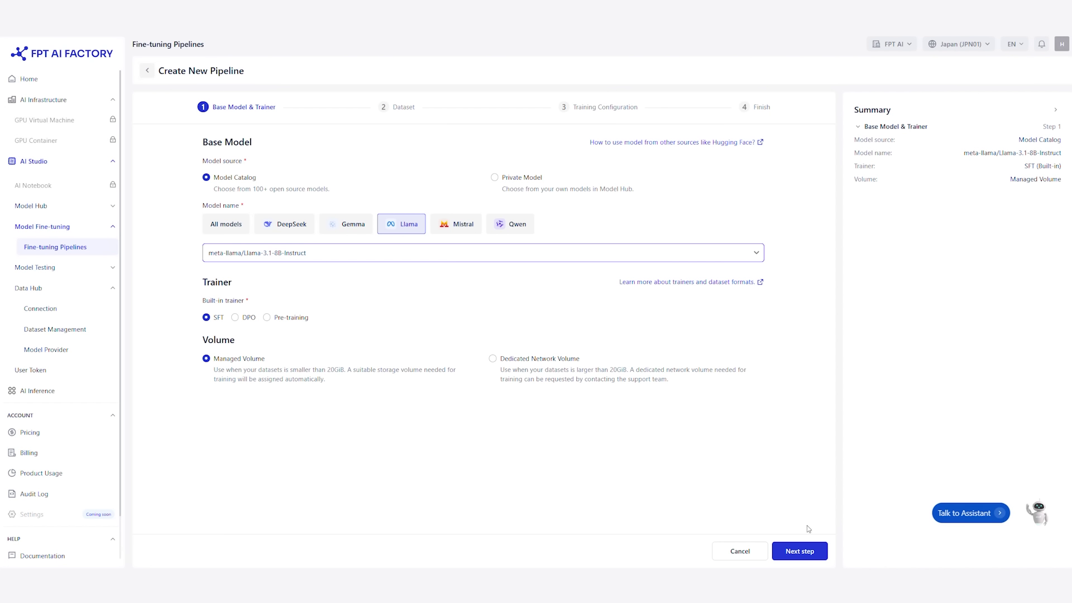
left_click(800, 551)
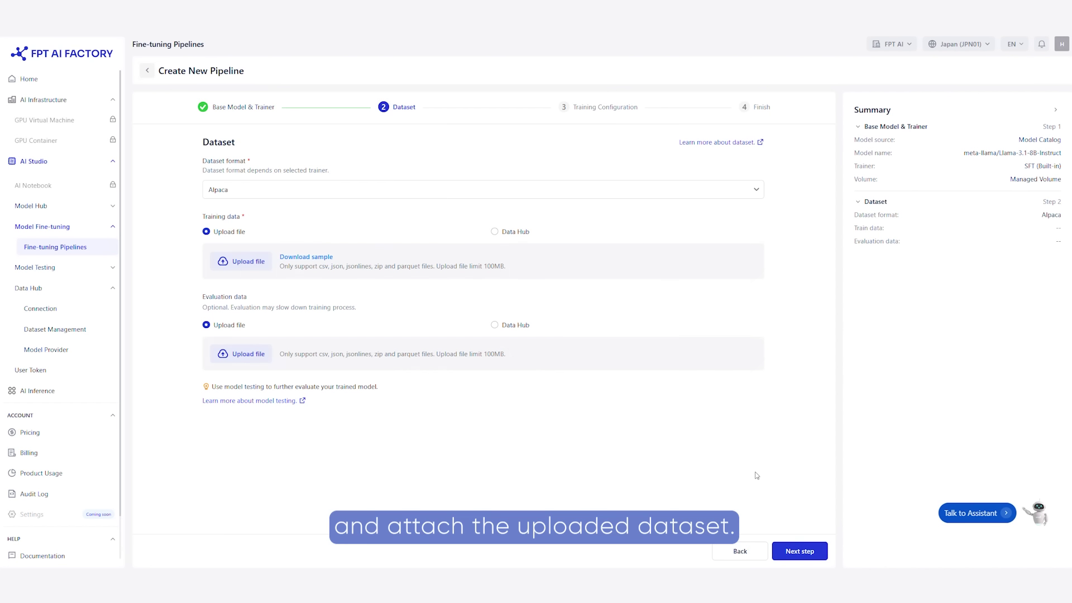
Step: Use the train.json dataset from the Data Hub as training data and set the dataset format to ShareGPT
left_click(495, 232)
left_click(346, 259)
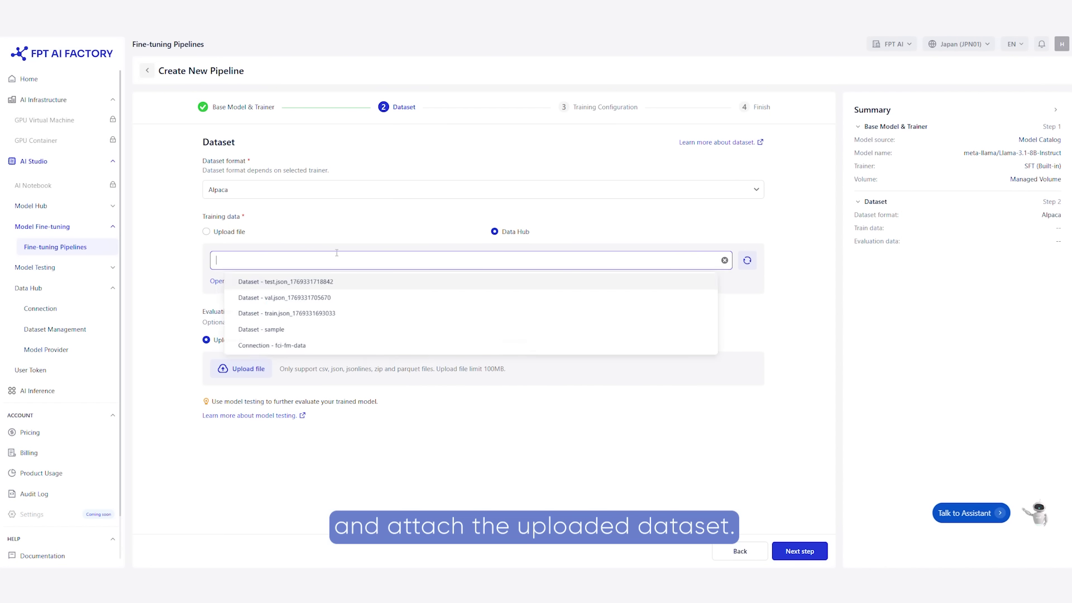
left_click(279, 316)
left_click(301, 190)
left_click(260, 225)
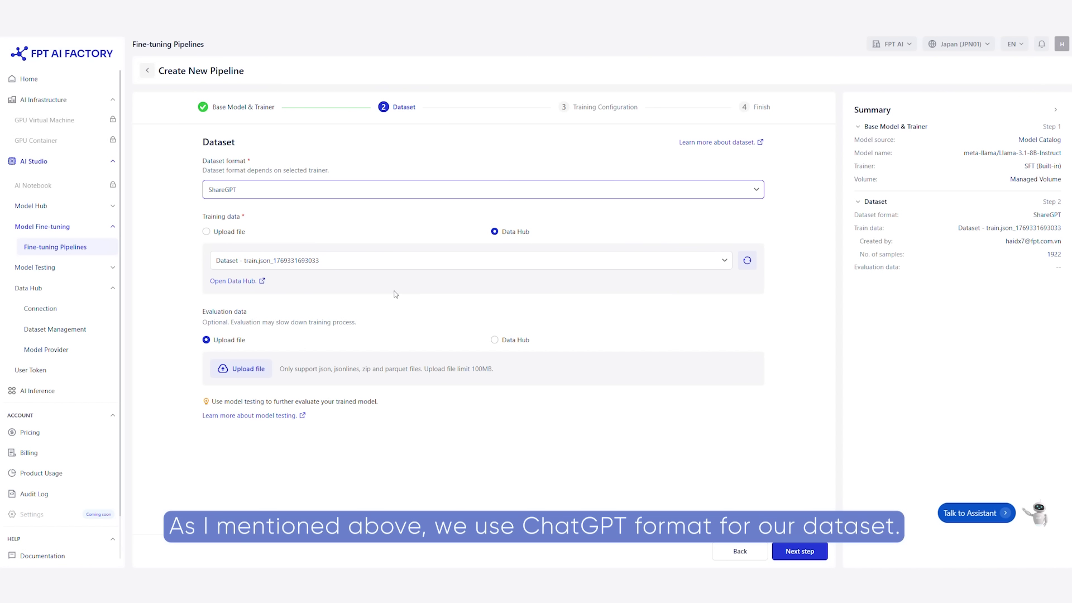
Step: Use the val.json dataset from the Data Hub as evaluation data and proceed to the training configuration
left_click(494, 342)
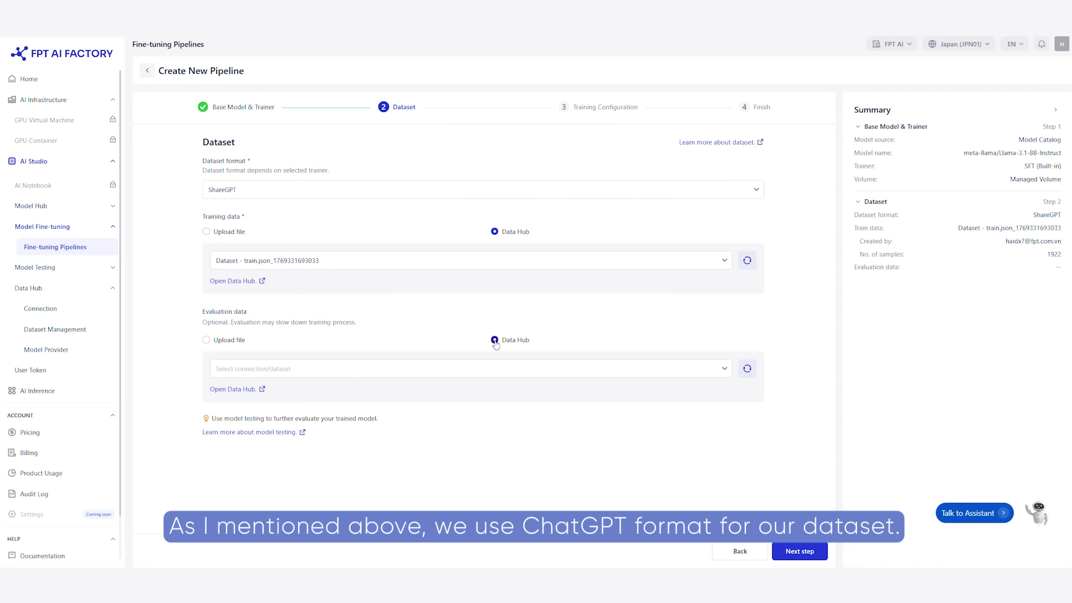
left_click(407, 370)
left_click(296, 297)
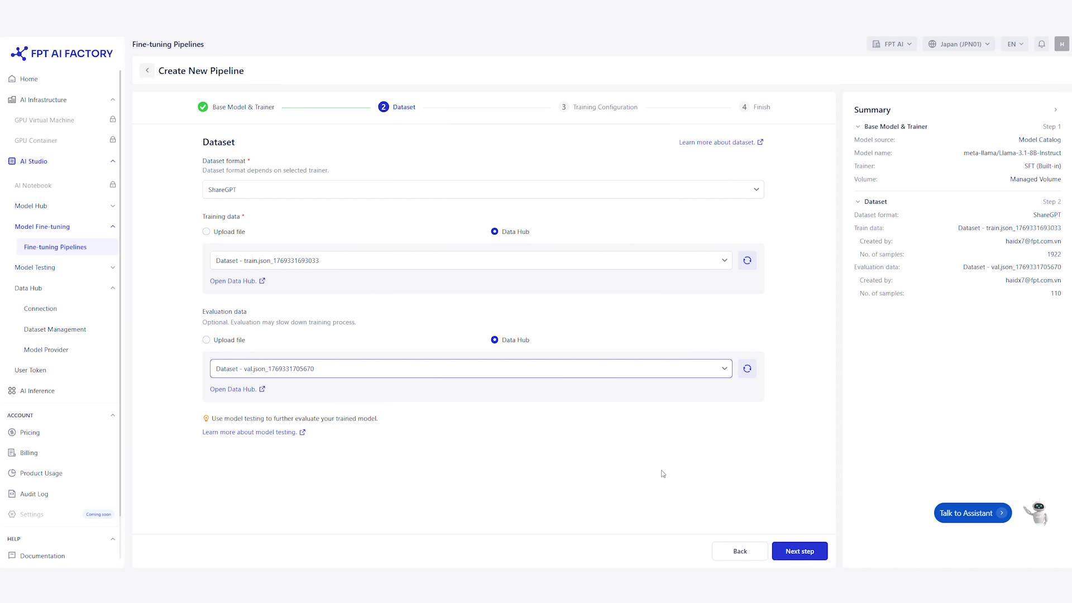
left_click(799, 552)
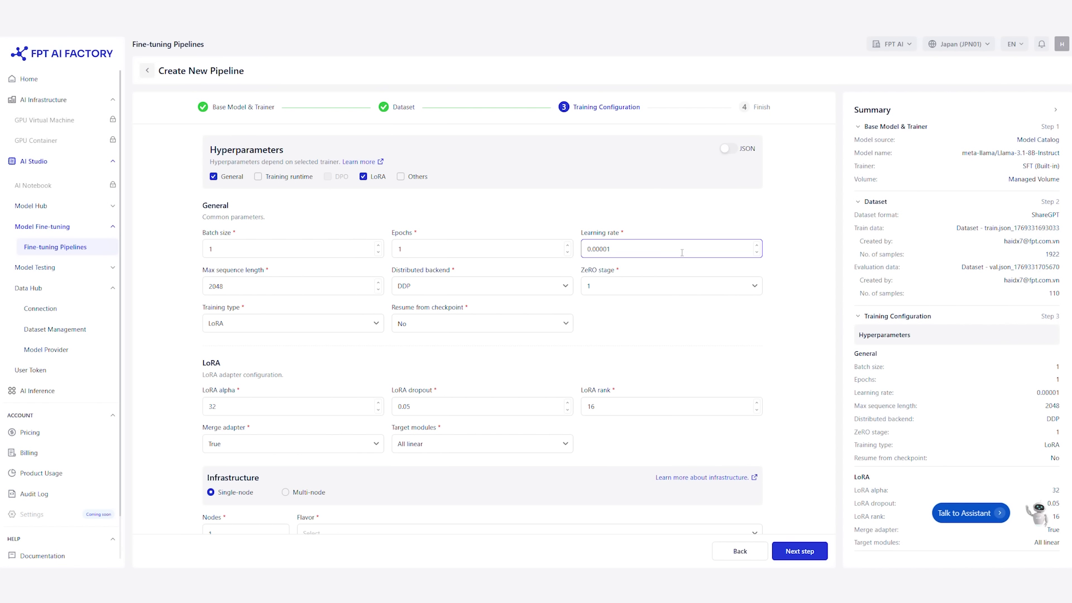
Step: Replace the pipeline's hyperparameter JSON with the hyper-parameters block copied from the README on GitHub, and return to the form view
left_click(726, 150)
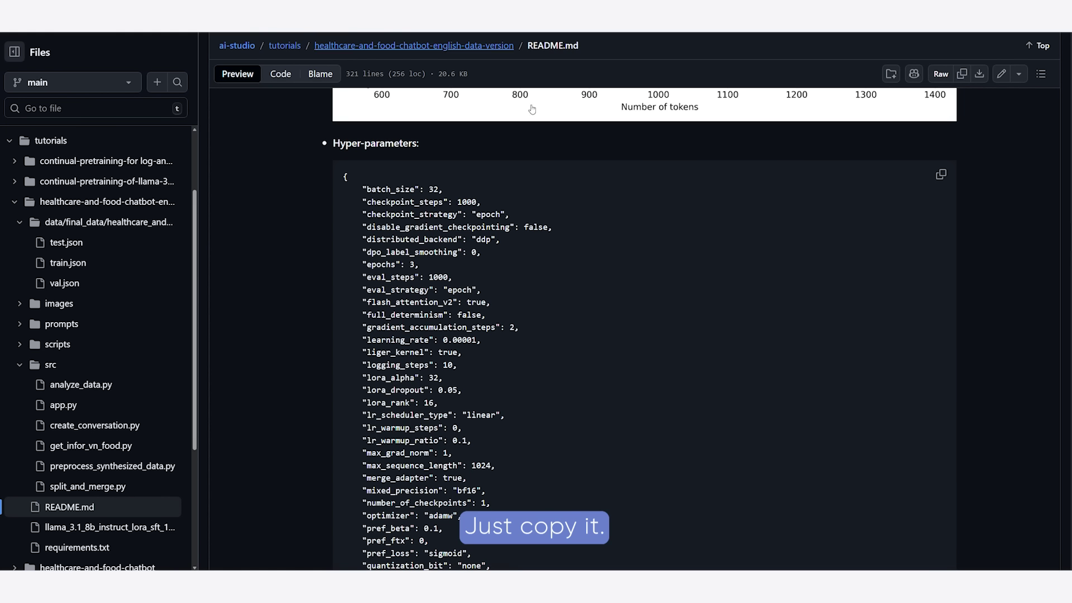
left_click(942, 177)
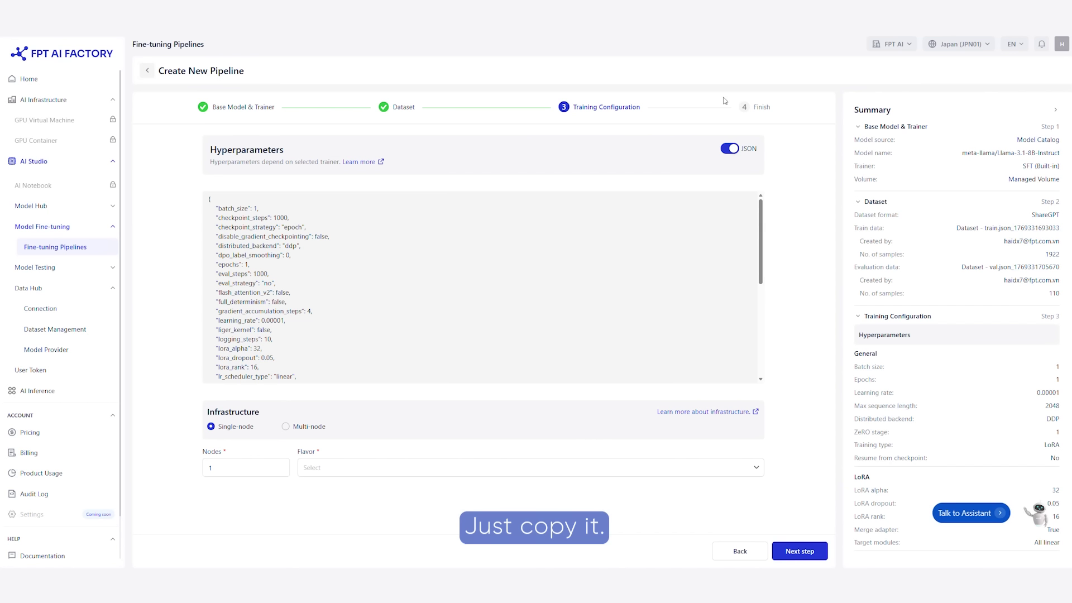
left_click(399, 246)
key("ctrl+a")
key("ctrl+v")
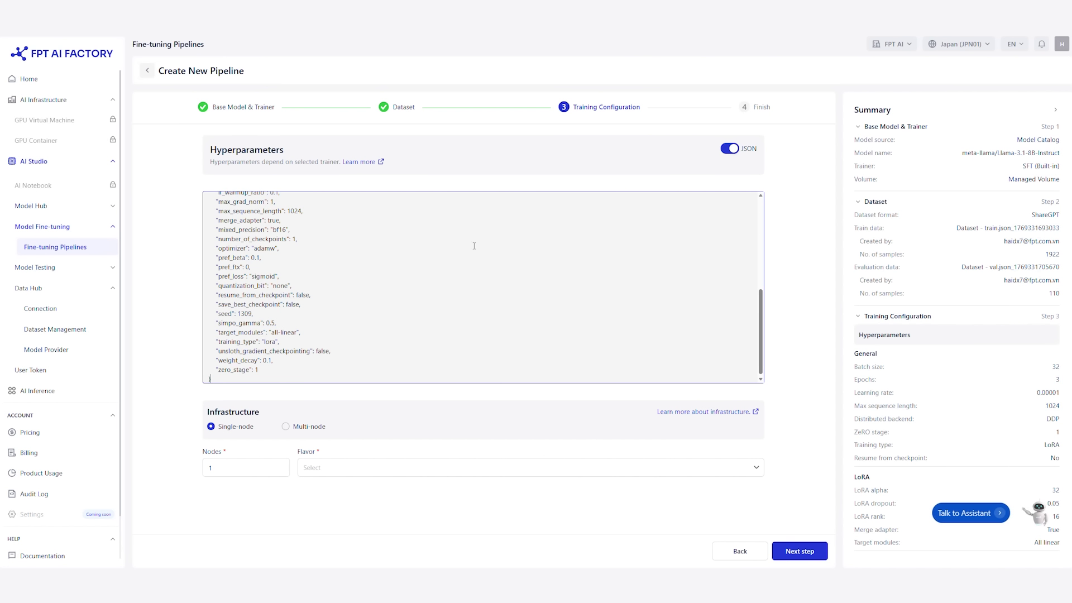
left_click(728, 148)
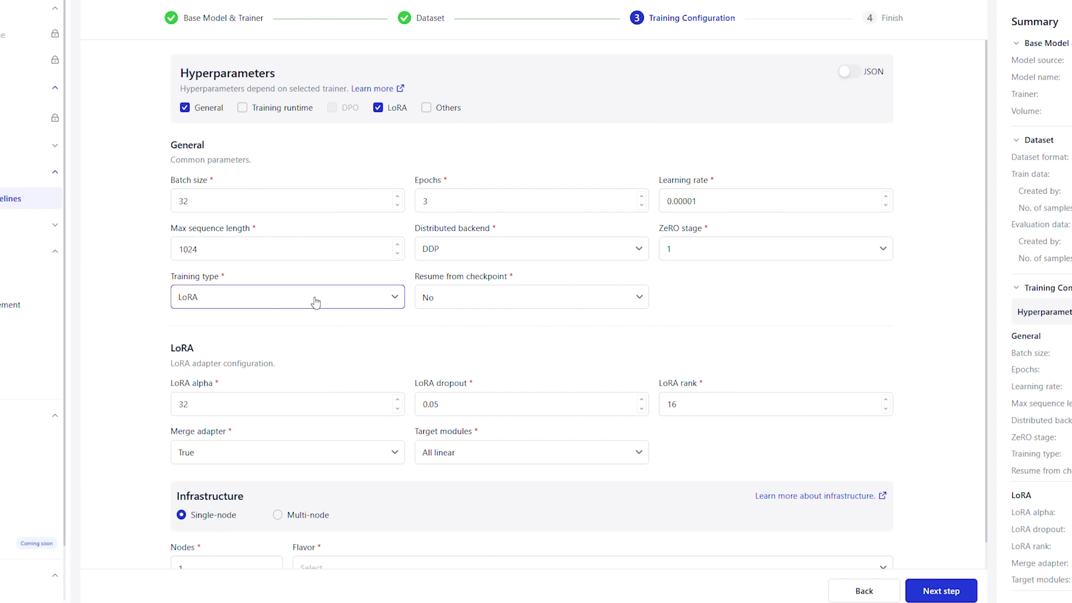
Step: Check the batch size, epochs and learning rate among the general hyperparameters
left_click_drag(277, 204, 179, 201)
left_click(488, 203)
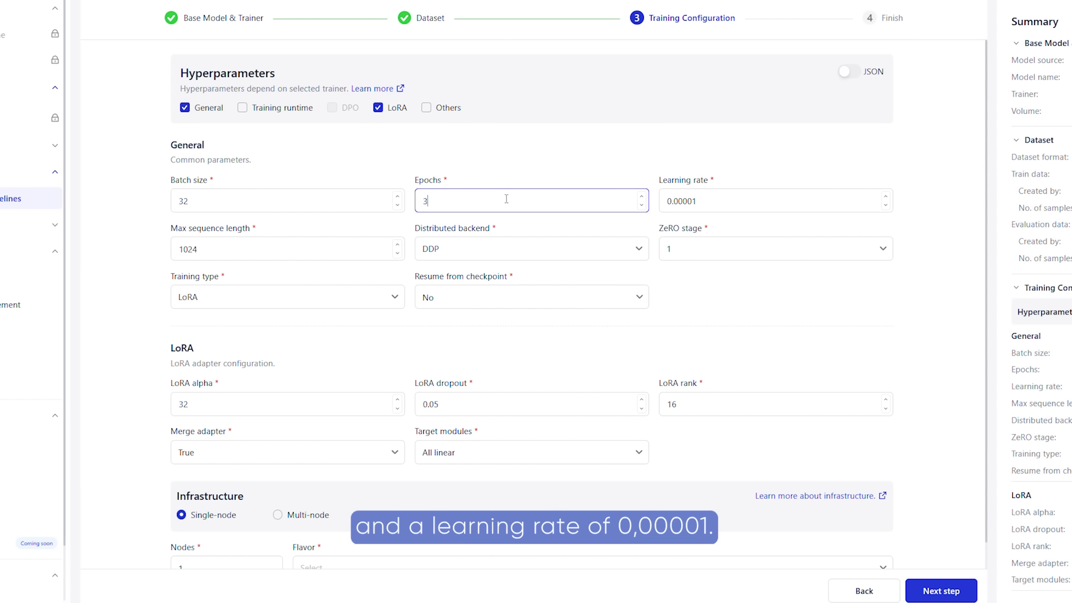
left_click_drag(720, 201, 663, 201)
left_click(719, 202)
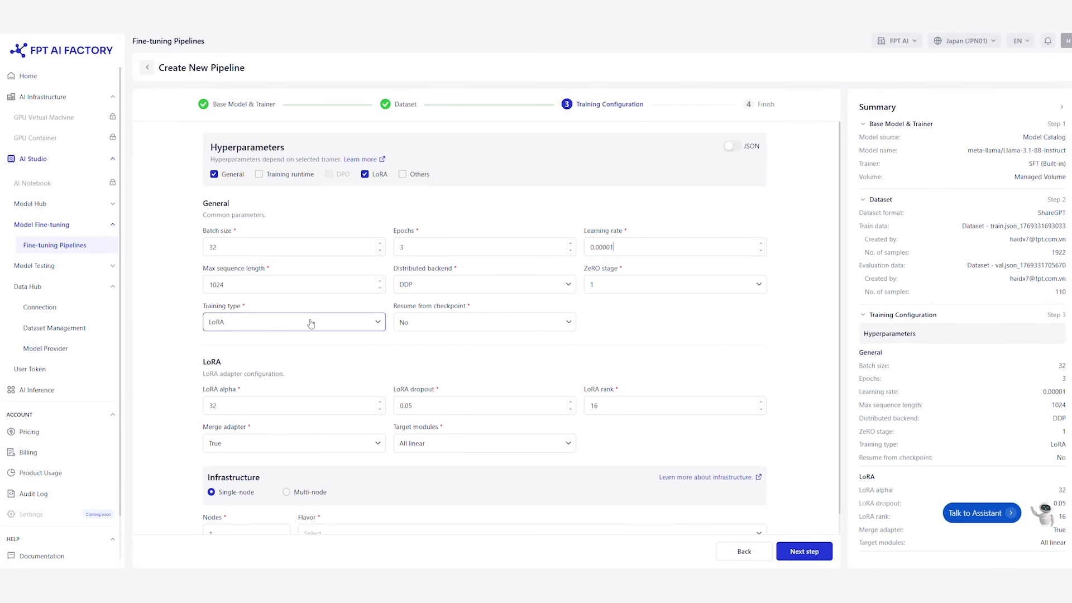
Step: Show the training runtime hyperparameters and review them together with the max sequence length and LoRA settings
left_click(286, 176)
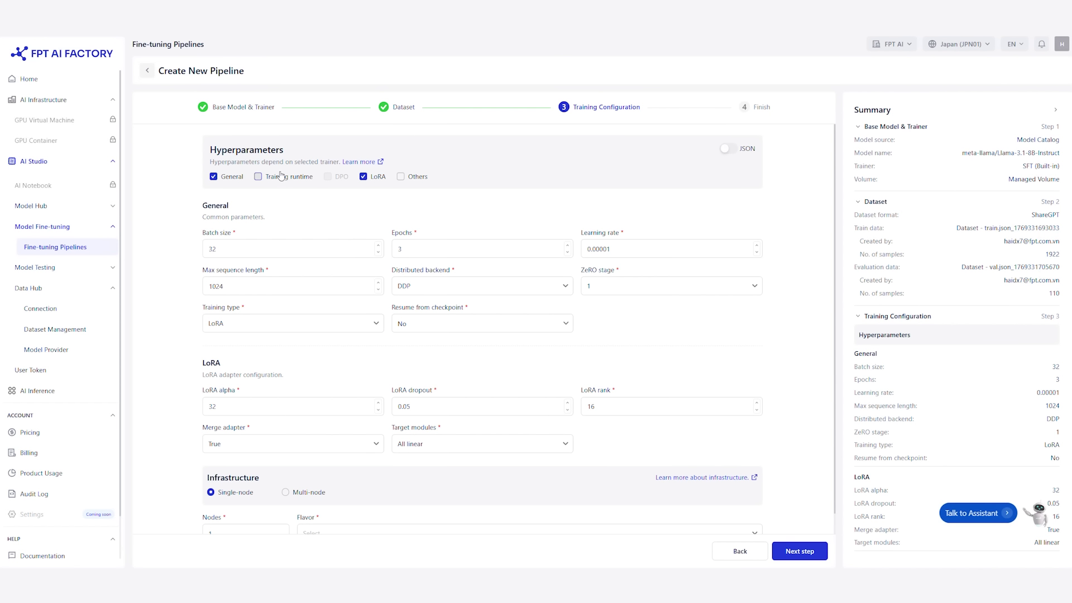
scroll(331, 249, "down", 3)
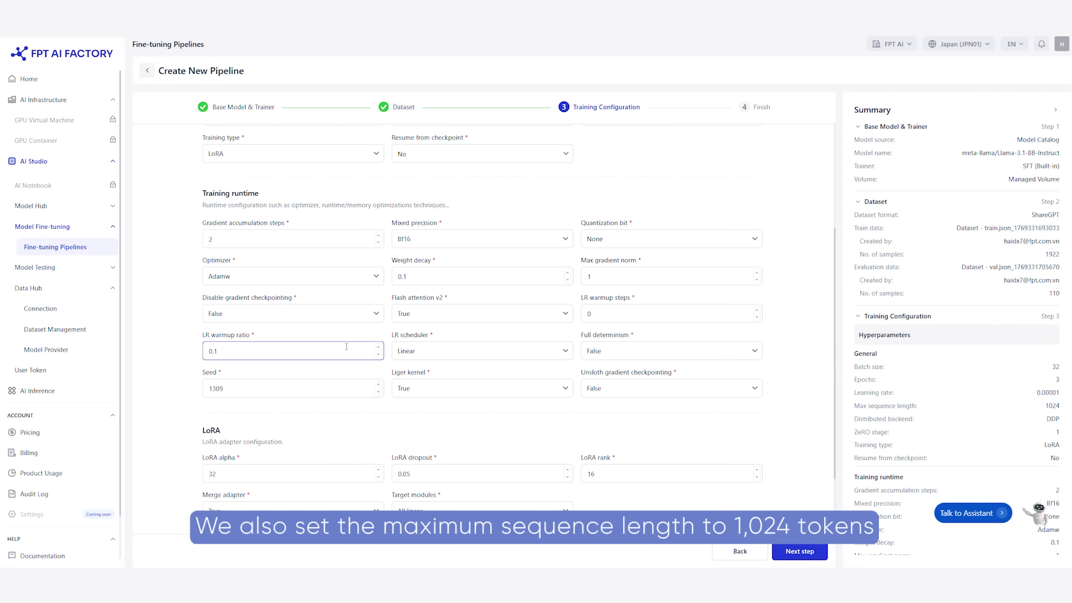
scroll(346, 346, "up", 3)
double_click(268, 283)
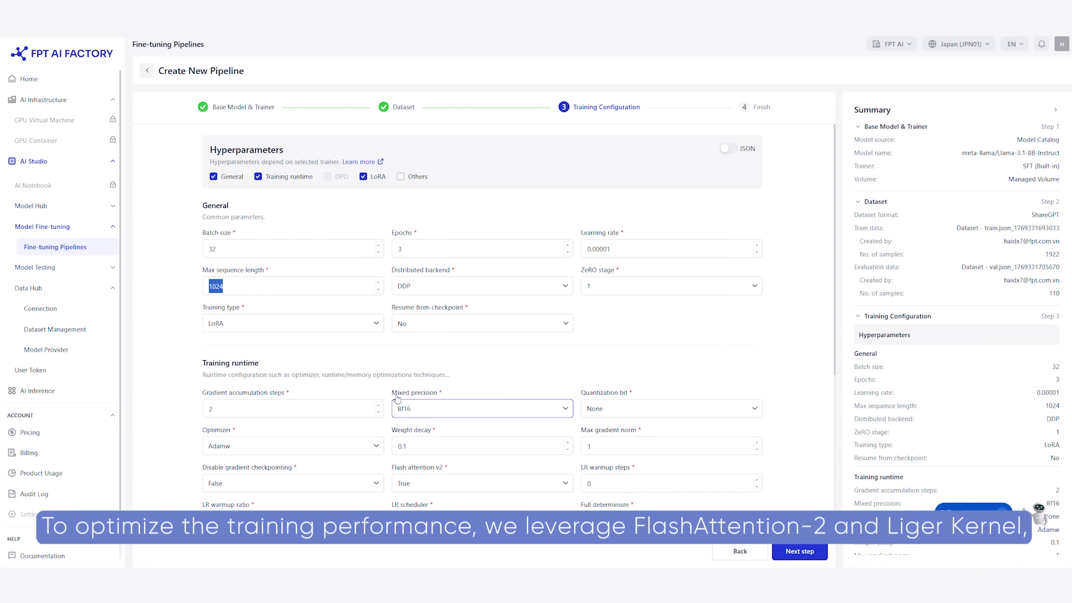
scroll(403, 401, "down", 2)
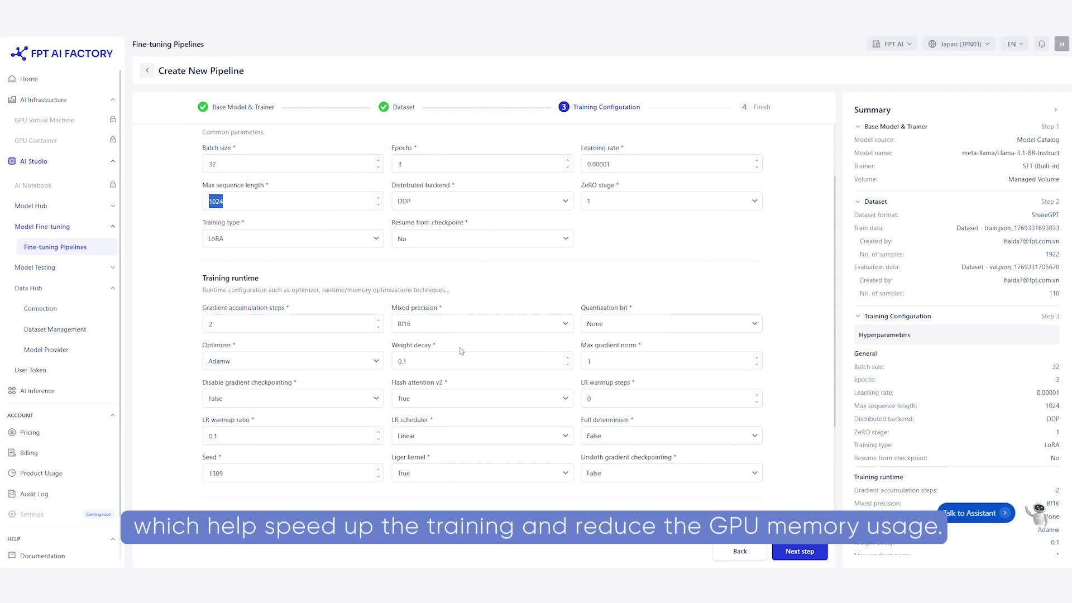
scroll(470, 275, "down", 1)
scroll(470, 274, "down", 3)
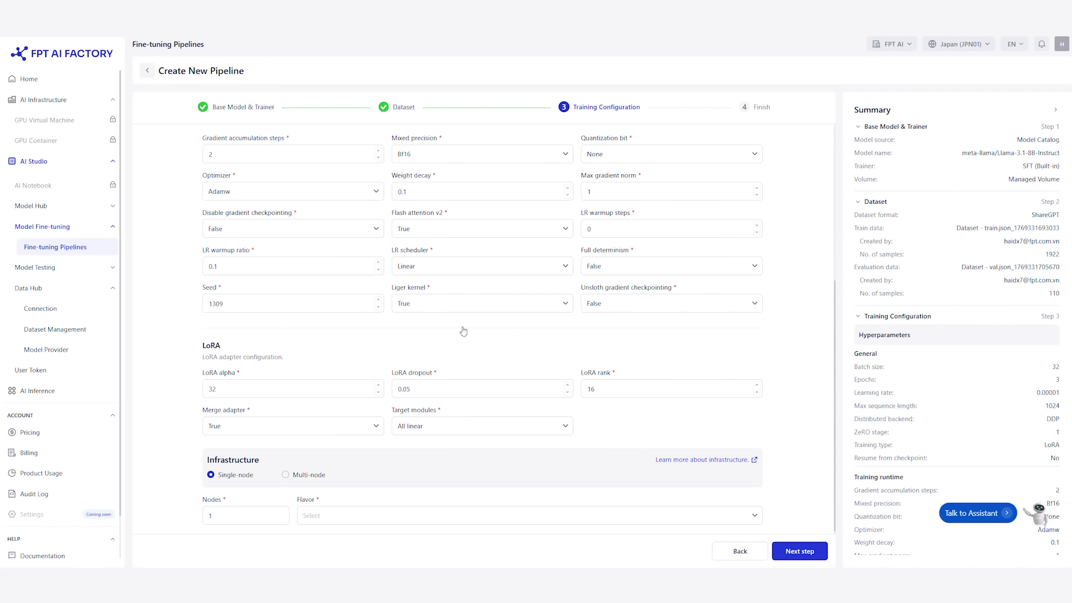
Step: Set the flavor of the pipeline's single-node infrastructure to gpu.h200.x2
scroll(419, 435, "down", 1)
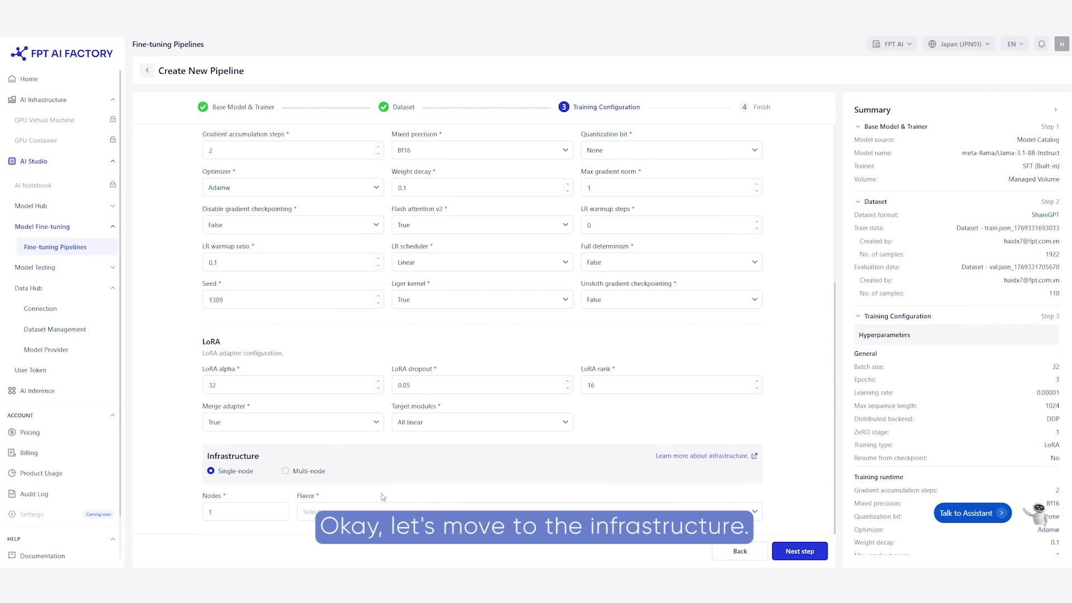
left_click(335, 510)
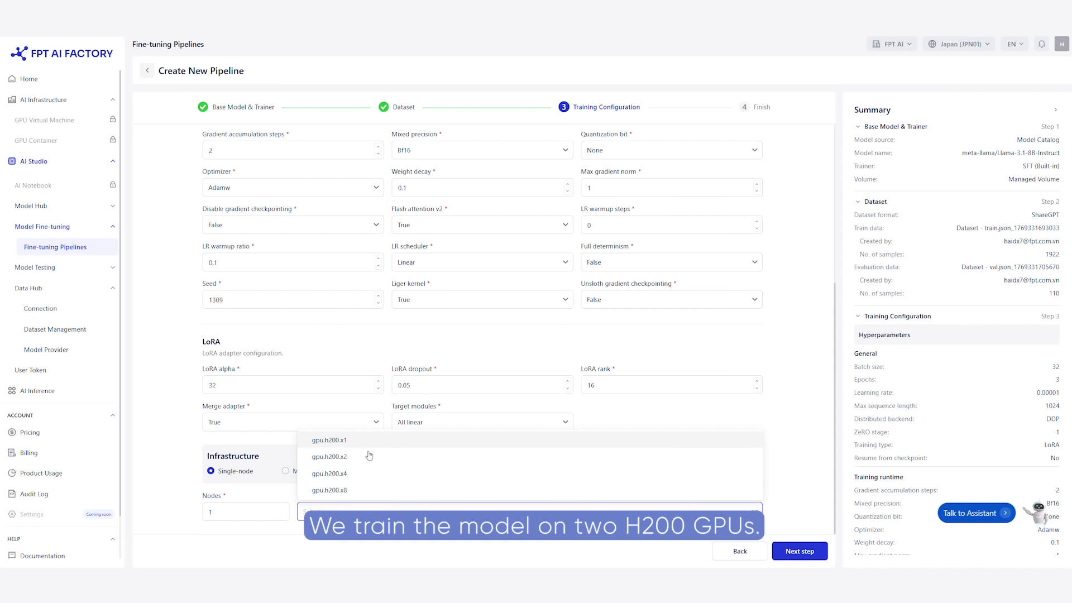
left_click(346, 464)
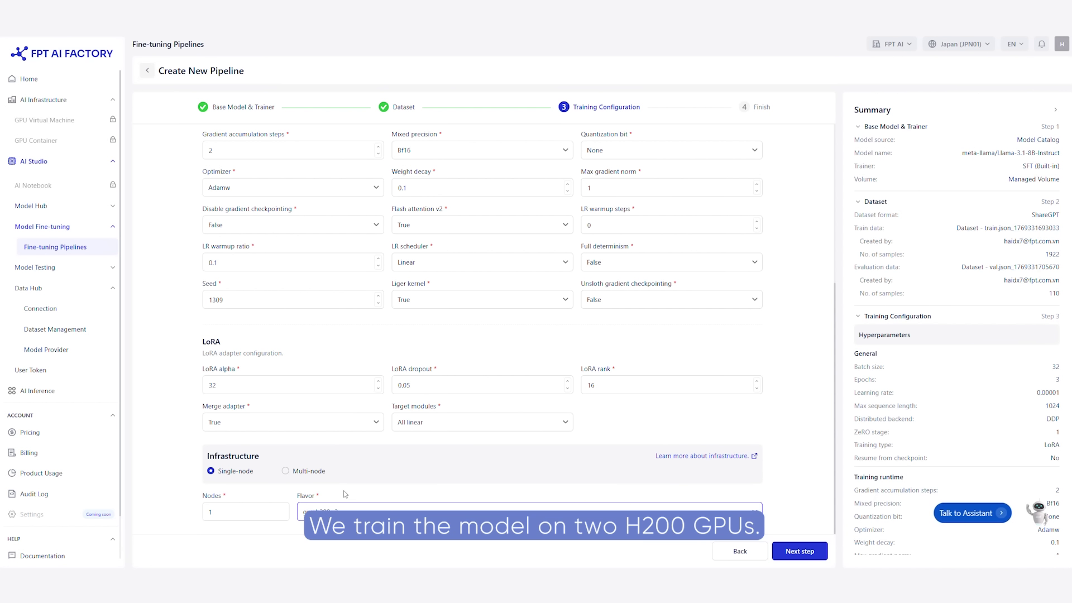
Step: Check the batch size in the general hyperparameters against the chosen GPU infrastructure
scroll(302, 281, "up", 5)
left_click_drag(217, 245, 202, 249)
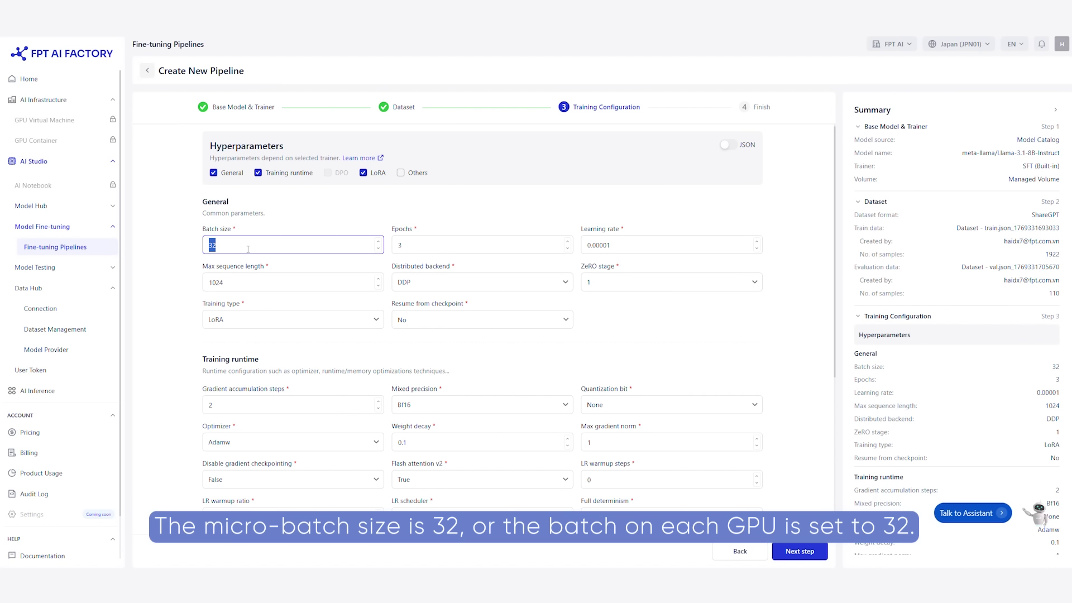
scroll(364, 341, "down", 5)
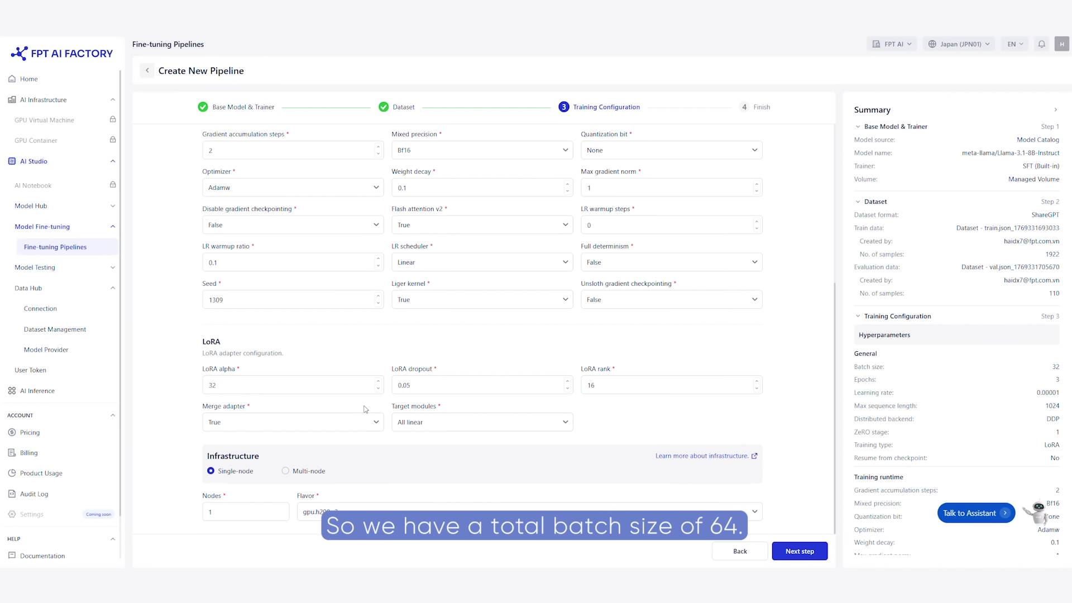
Step: Finish and save the pipeline with its default name and email notification, start its training run and check its status
left_click(789, 552)
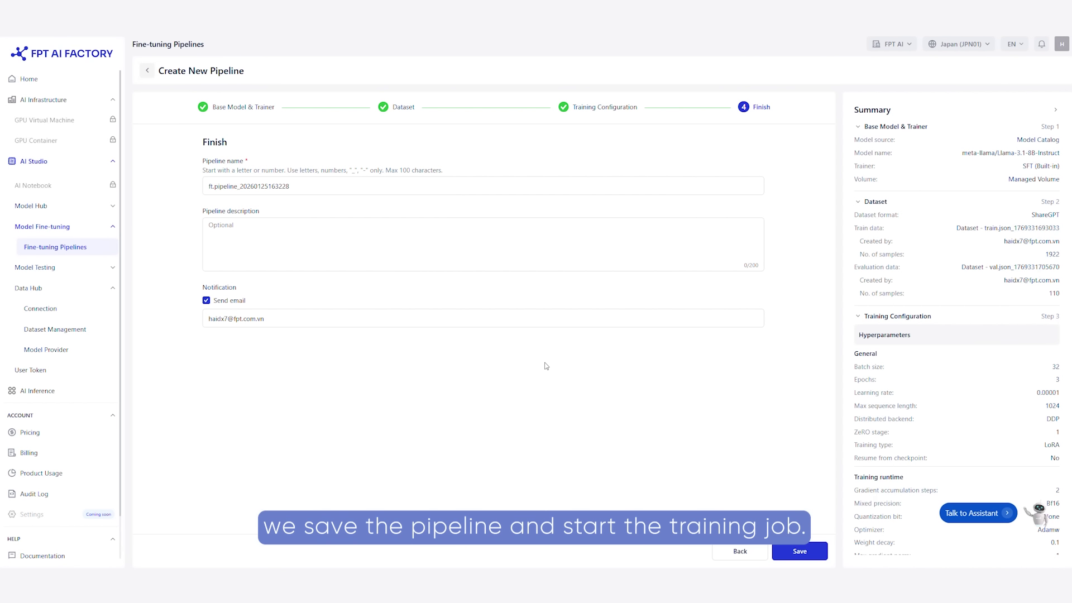
left_click(803, 548)
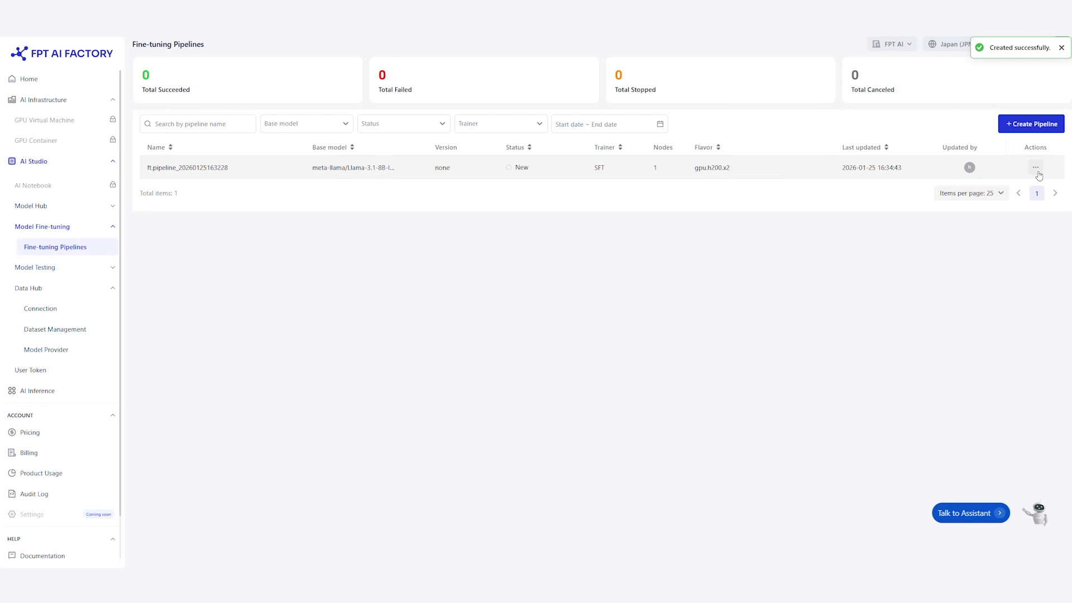
left_click(1037, 169)
left_click(1003, 188)
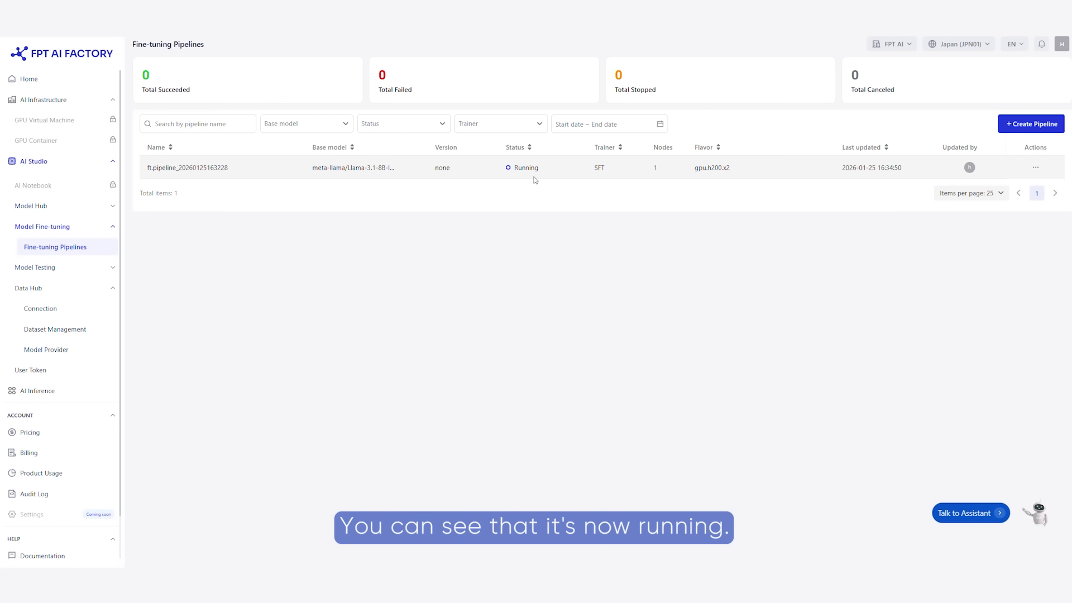
left_click_drag(546, 169, 515, 167)
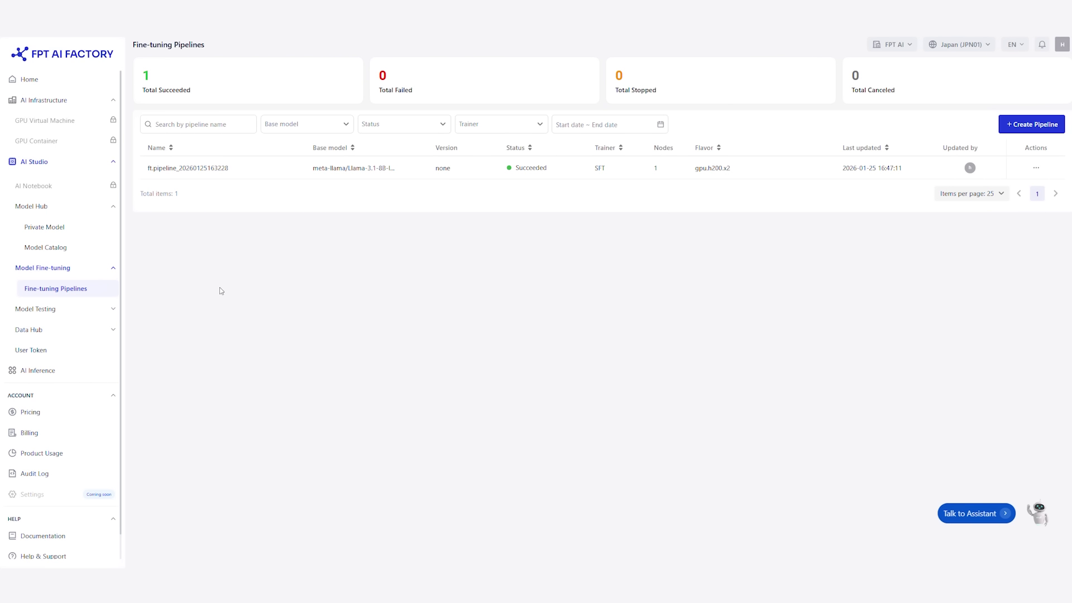
Step: Open the pipeline's execution from its history and examine the model metrics charts such as loss, grad_norm and learning_rate
left_click(206, 168)
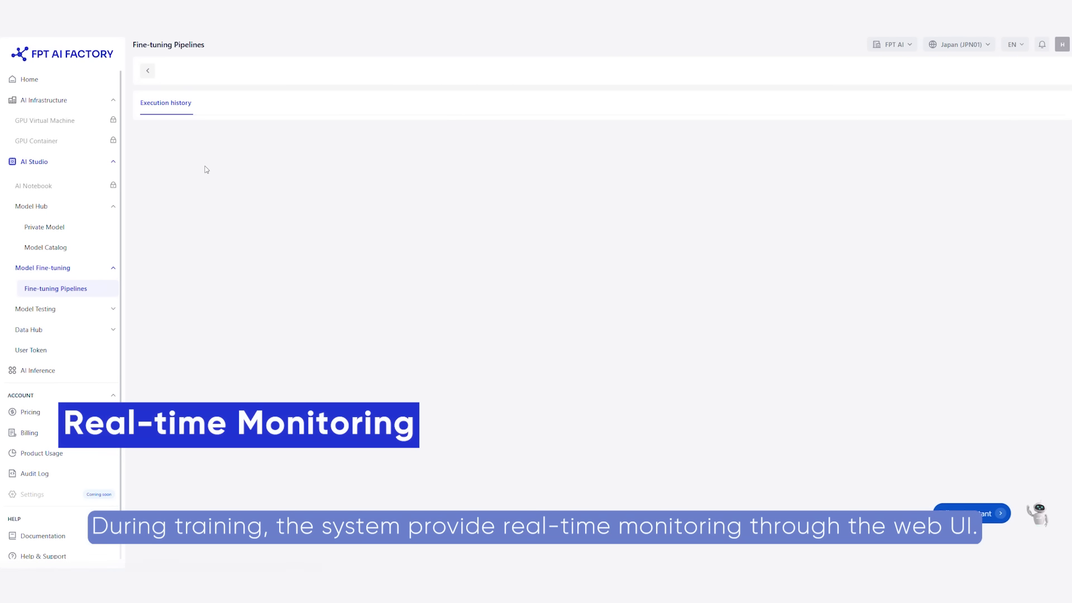
left_click(173, 209)
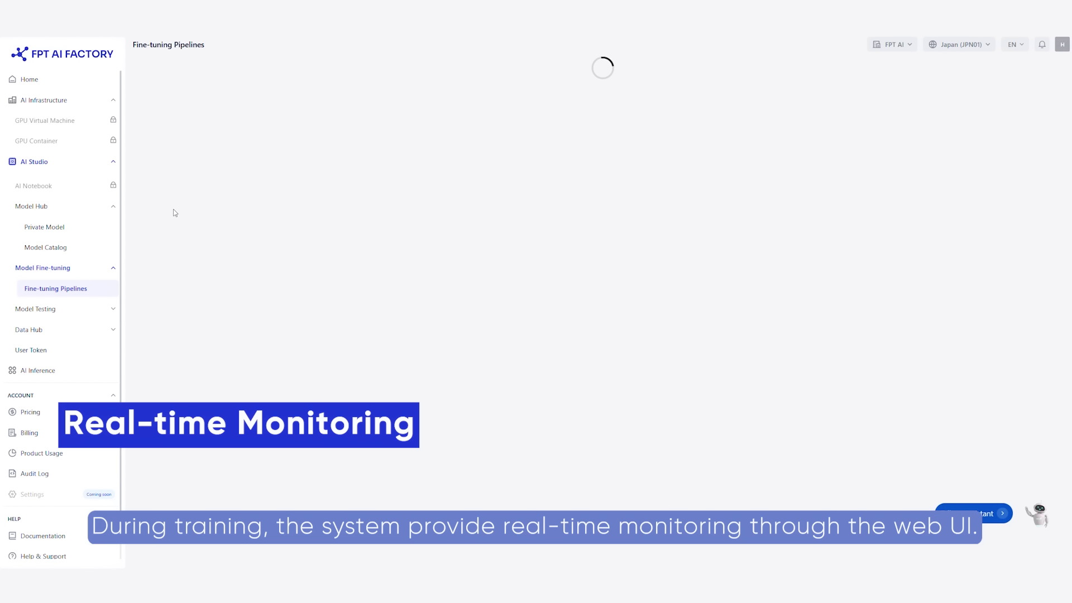
left_click(227, 103)
mouse_move(342, 210)
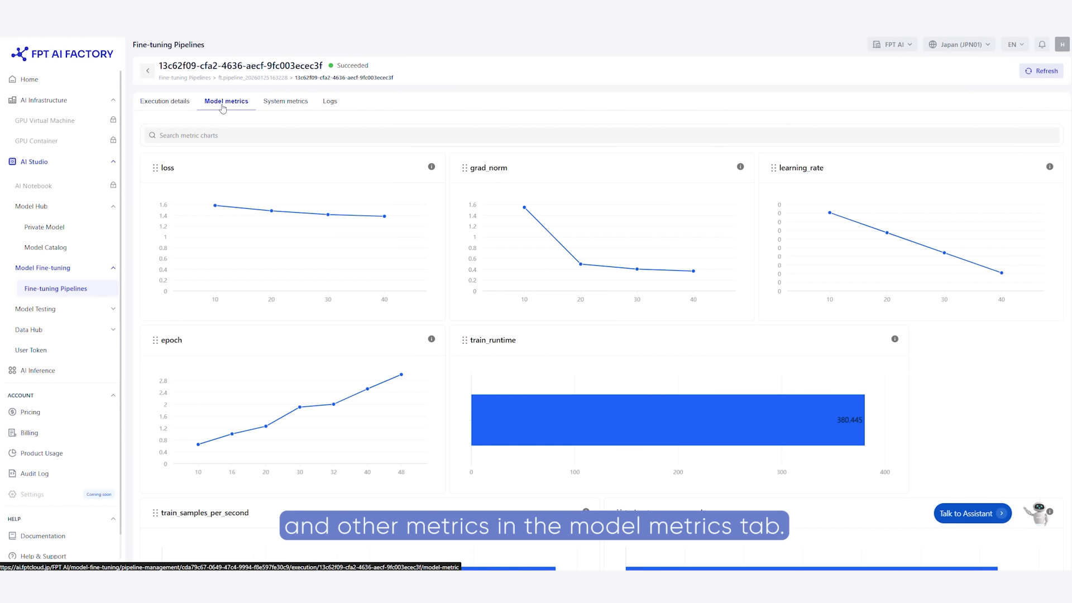
Step: Examine the execution's system metrics, including GPU and CPU utilization, GPU power usage and GPU memory usage
left_click(284, 105)
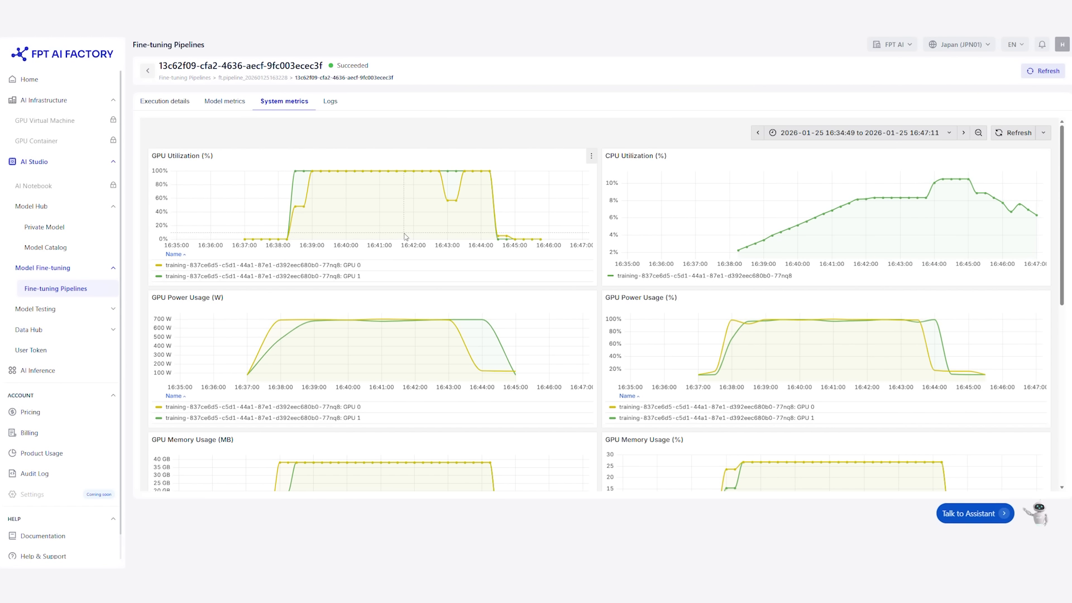
scroll(425, 242, "down", 3)
scroll(406, 208, "up", 3)
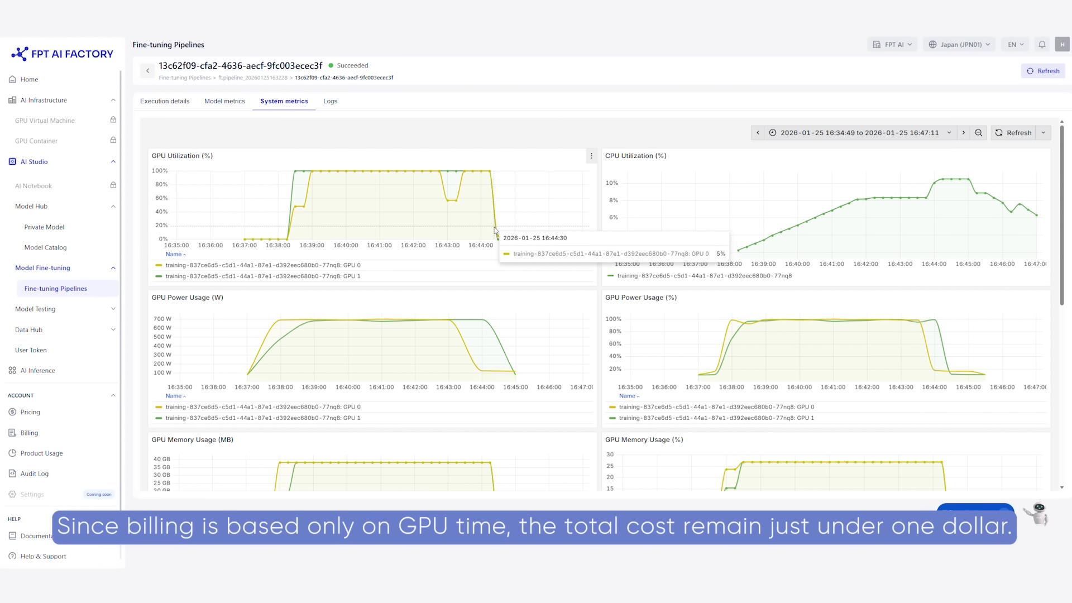
scroll(505, 240, "down", 2)
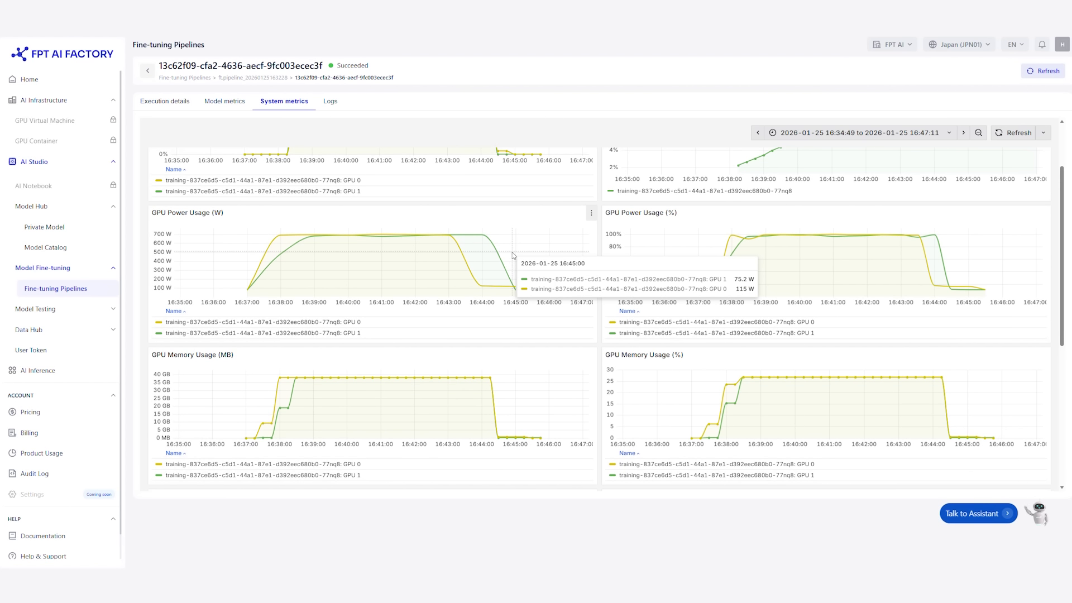
left_click(45, 229)
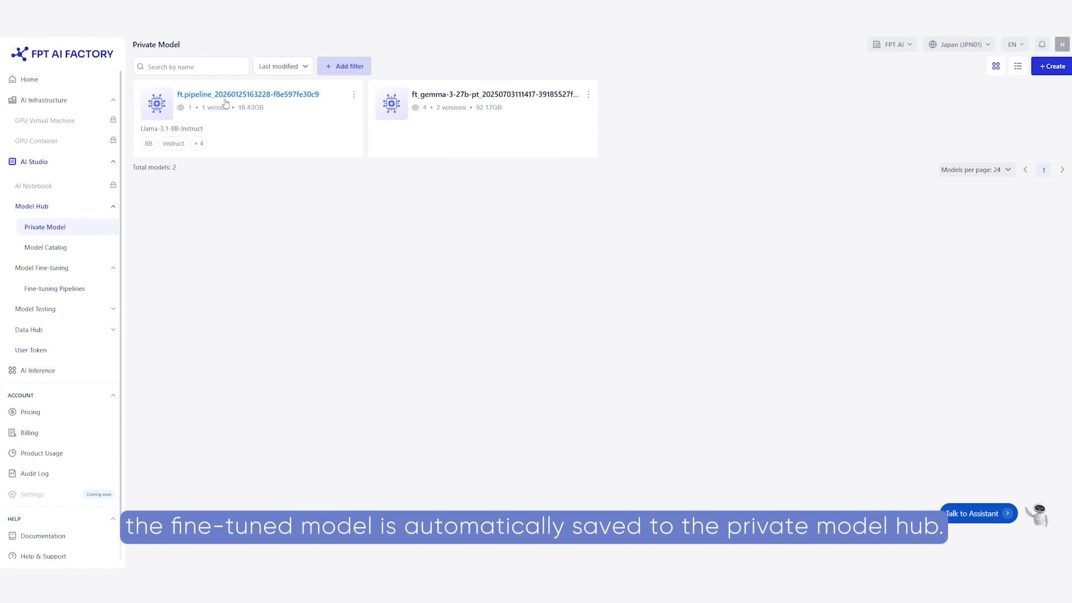
left_click(281, 101)
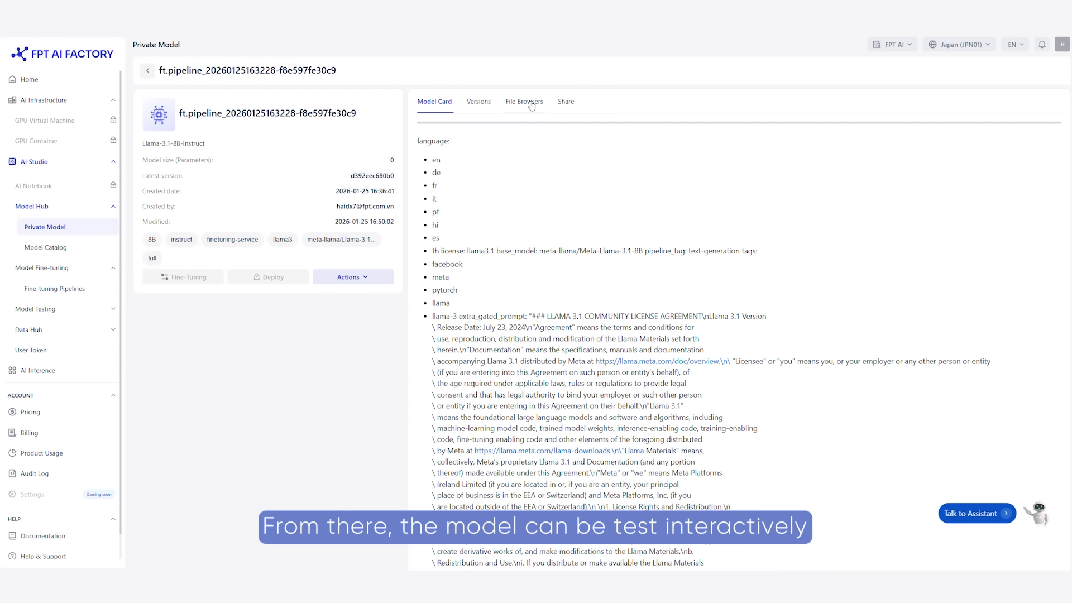
left_click(526, 105)
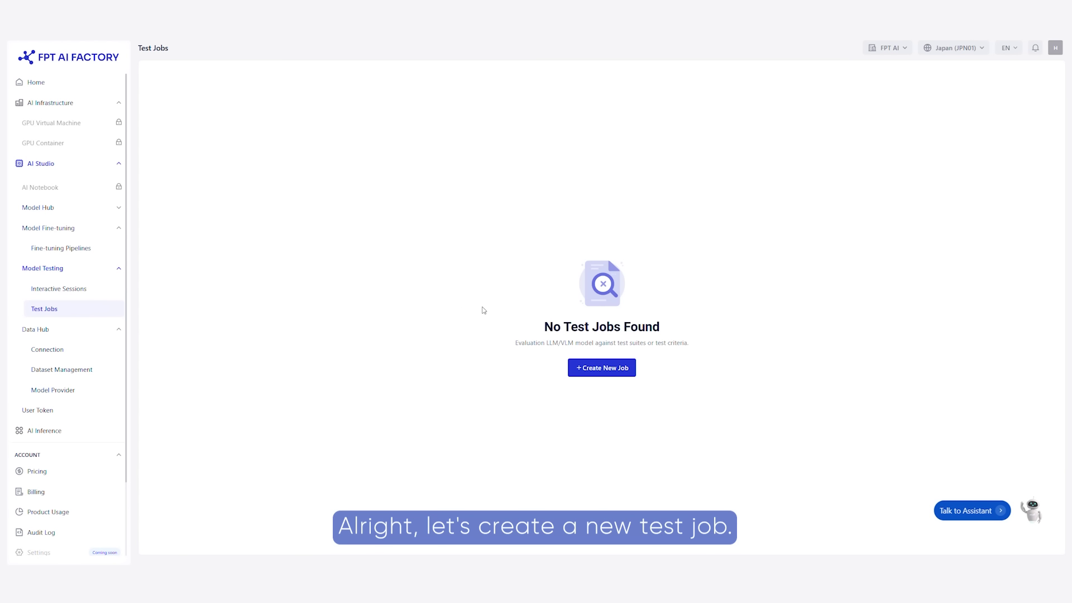
left_click(610, 373)
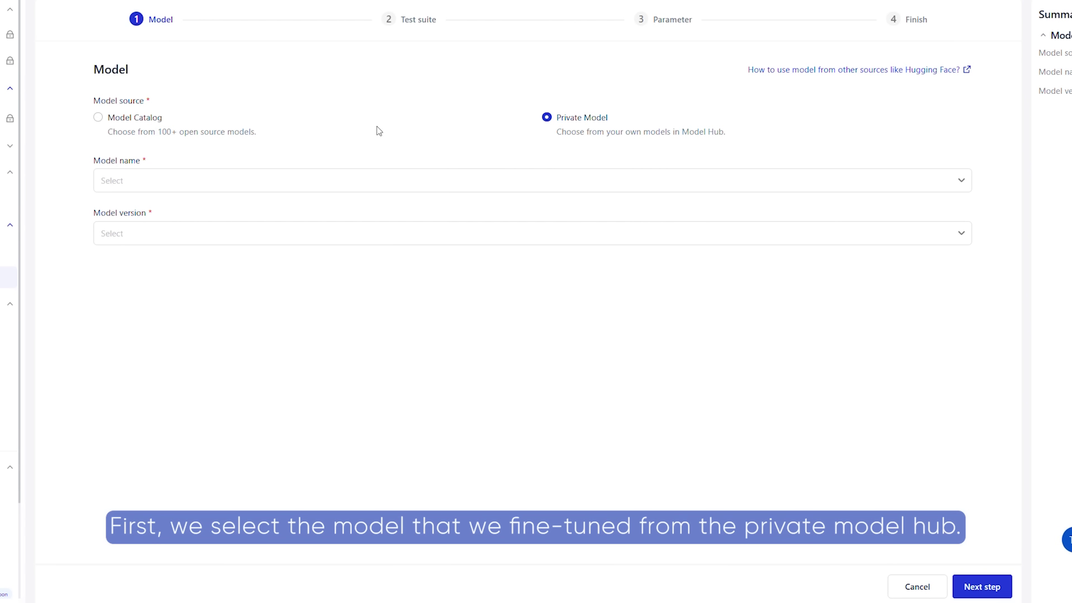
left_click(318, 181)
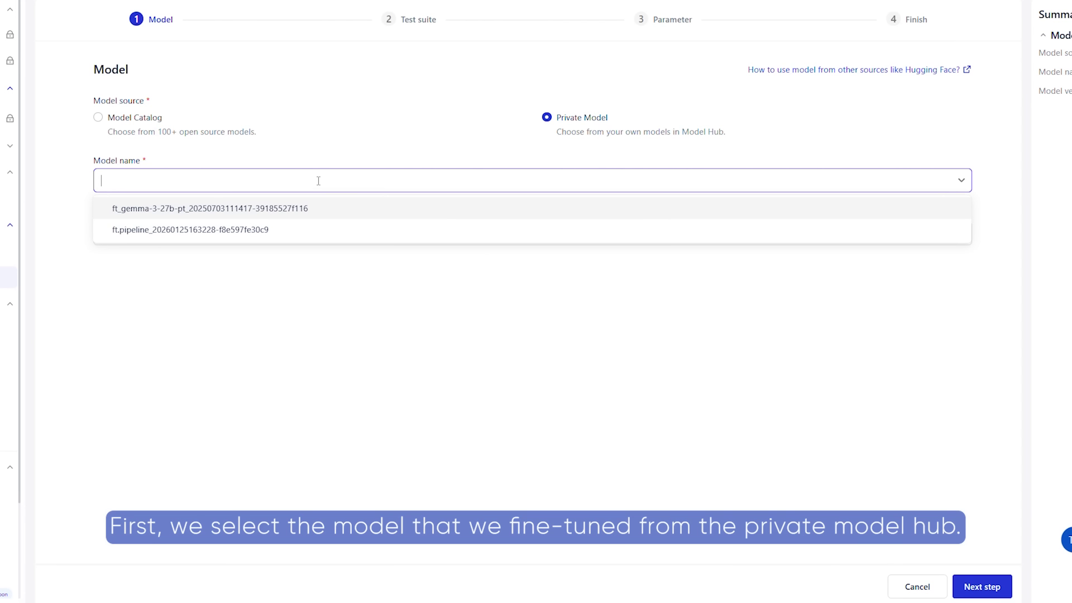
left_click(191, 231)
left_click(218, 233)
left_click(178, 267)
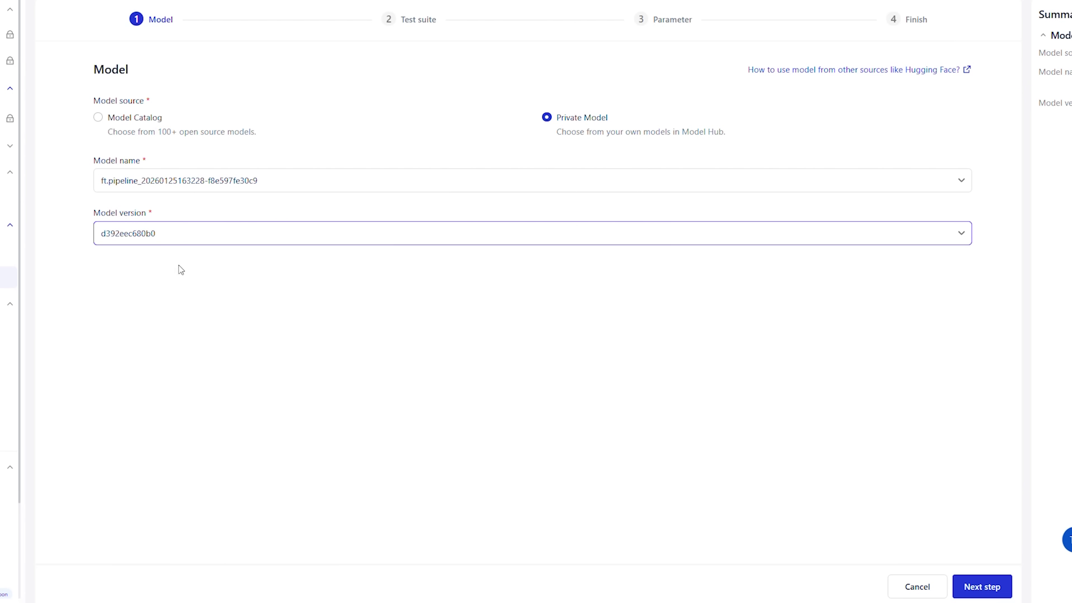
left_click(985, 587)
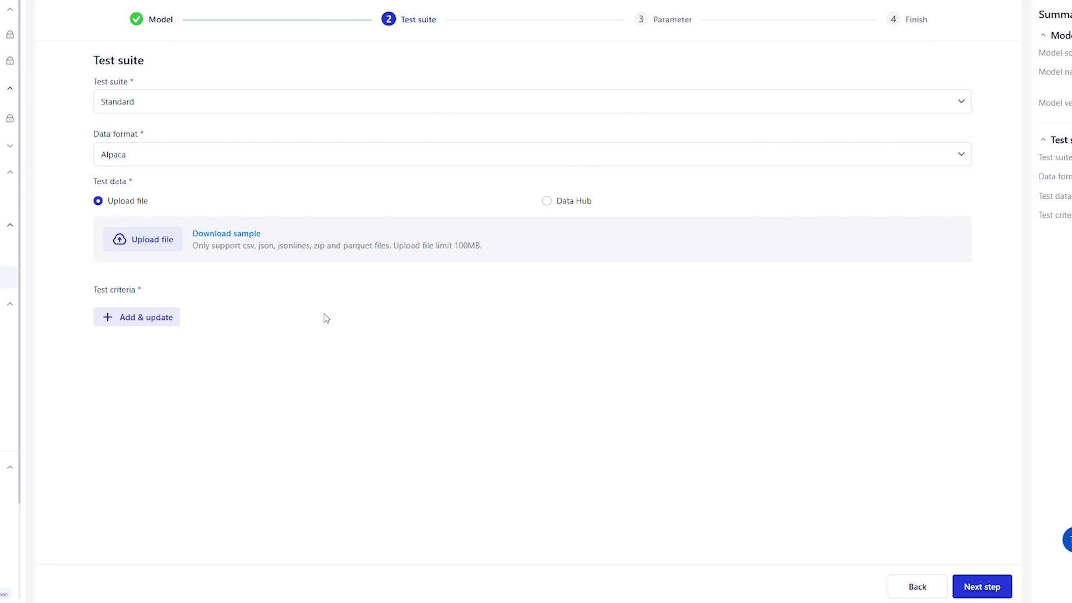
Step: Show the available test suites for the new test job
left_click(204, 104)
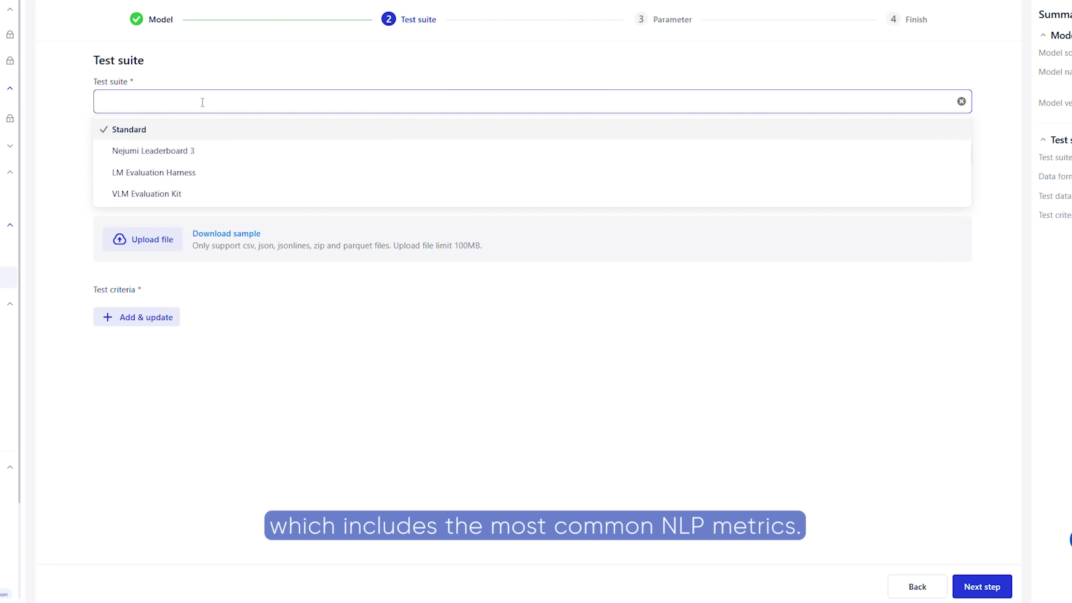